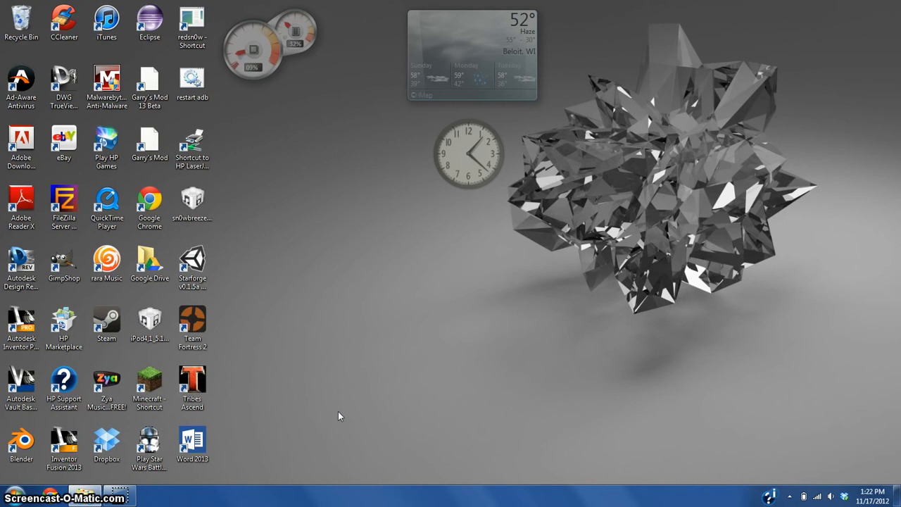
# Step: Open developer.android.com in Google Chrome and go to the Get the Android SDK page
pyautogui.click(64, 447)
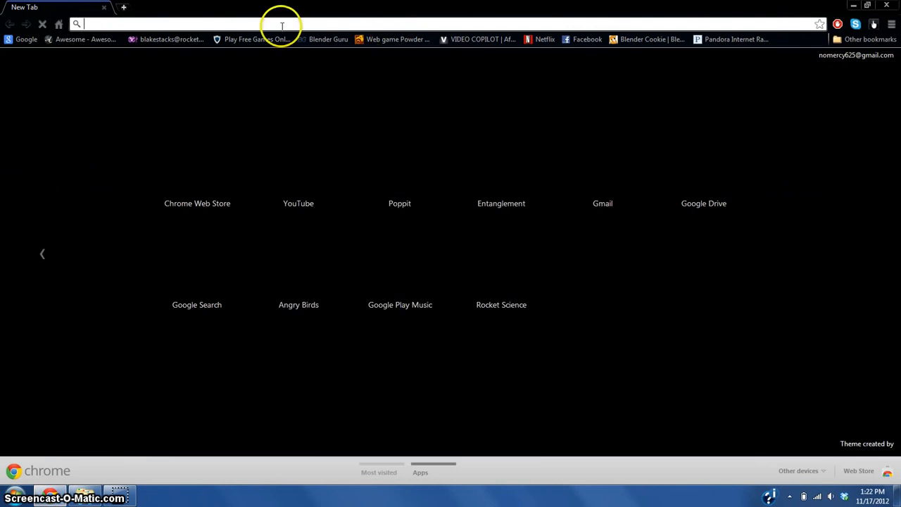
pyautogui.click(282, 27)
pyautogui.write('develp')
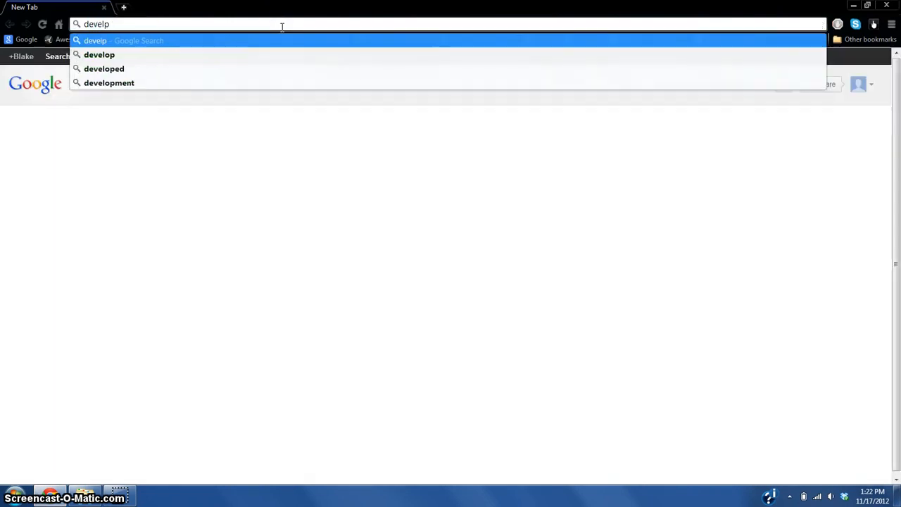
pyautogui.press('BackSpace')
pyautogui.press('Down')
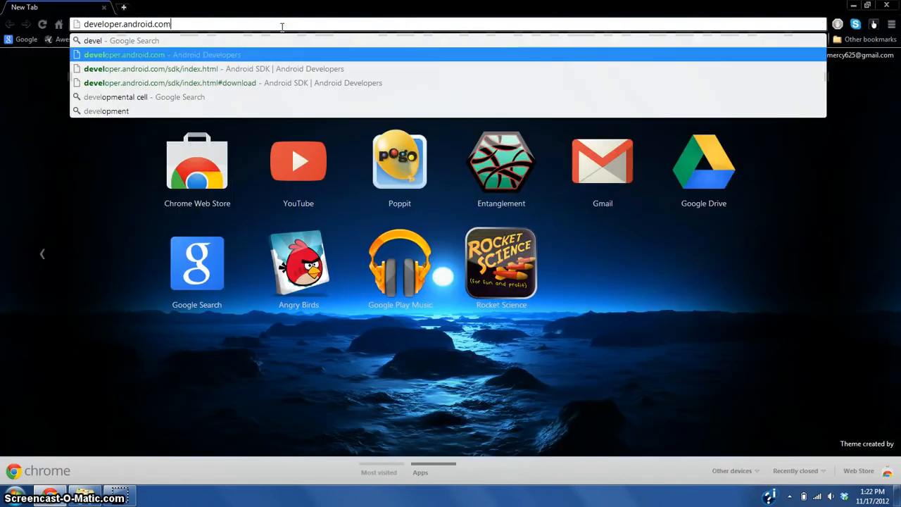
pyautogui.press('Return')
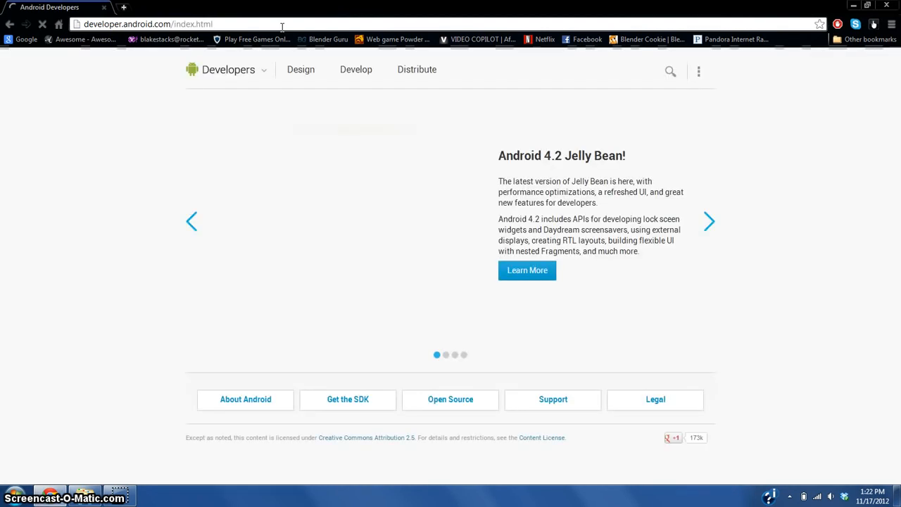
pyautogui.click(348, 405)
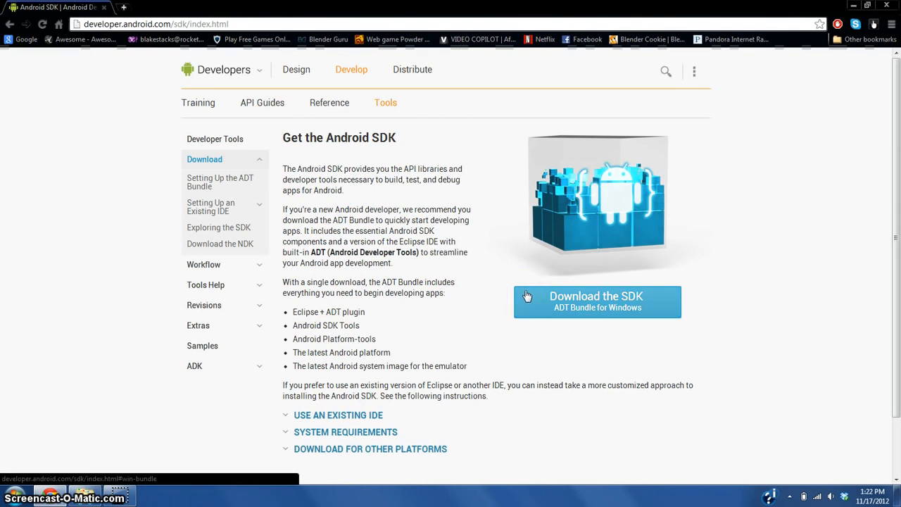
# Step: Review the components included in the ADT Bundle and the option for using an existing IDE
pyautogui.doubleClick(296, 311)
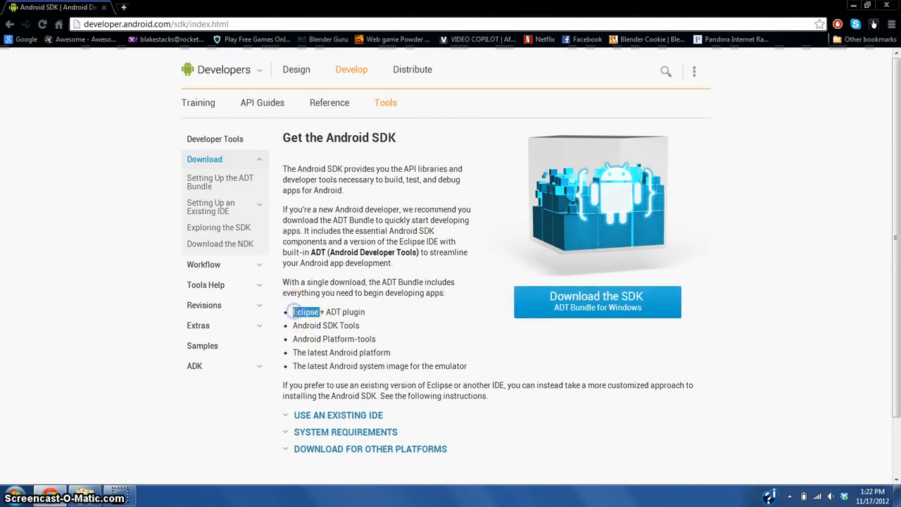
pyautogui.doubleClick(333, 312)
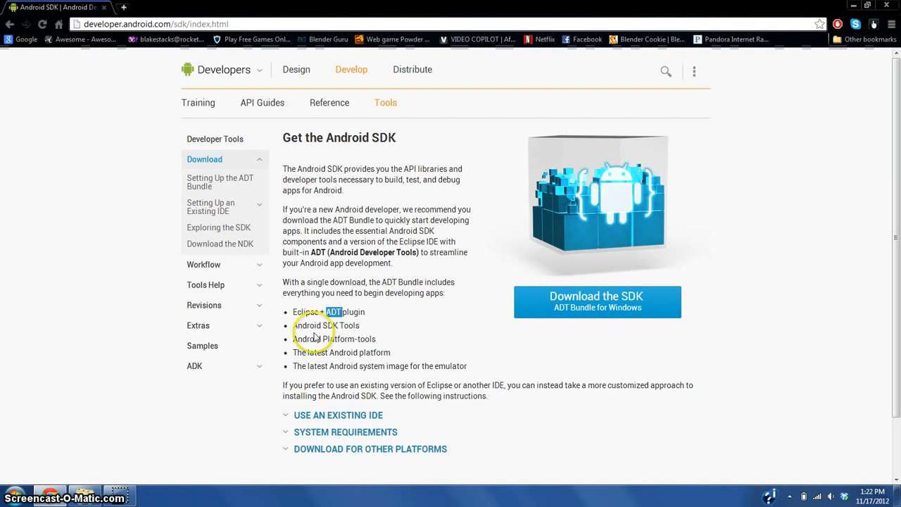
pyautogui.doubleClick(316, 327)
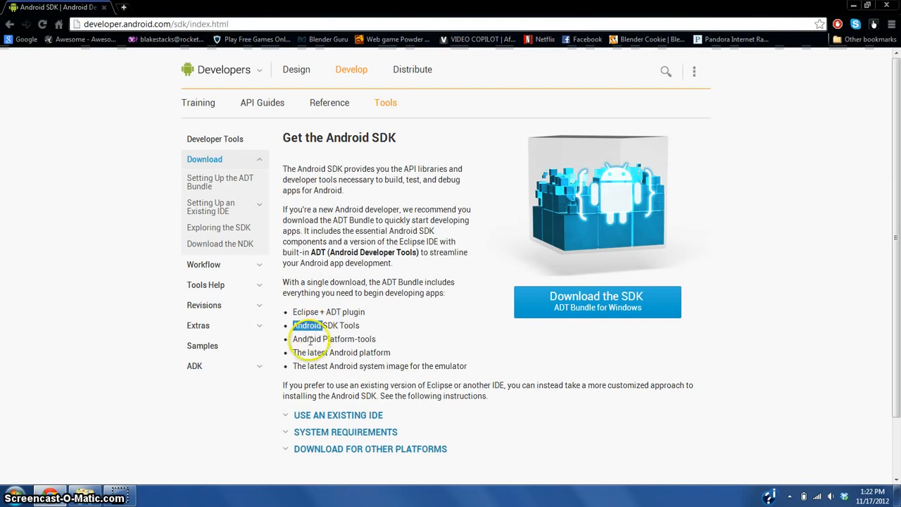
pyautogui.doubleClick(308, 340)
pyautogui.doubleClick(317, 353)
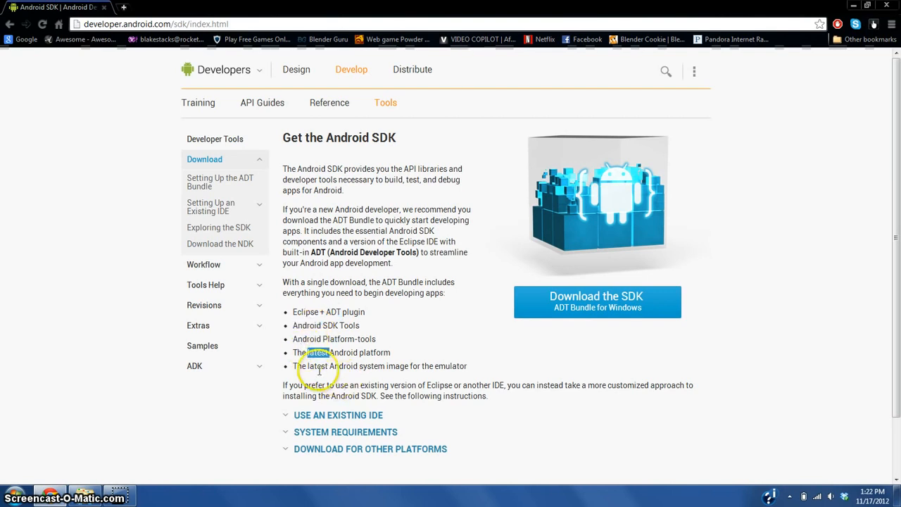
pyautogui.doubleClick(317, 367)
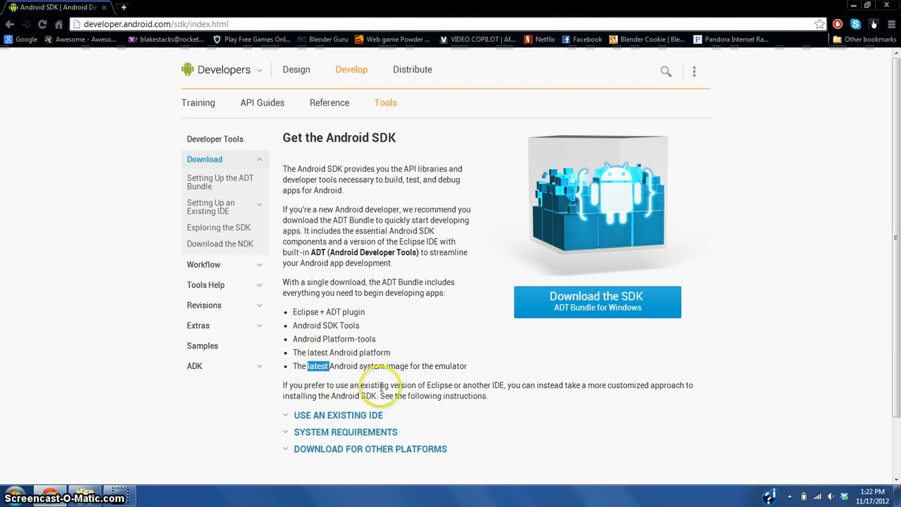
pyautogui.click(298, 416)
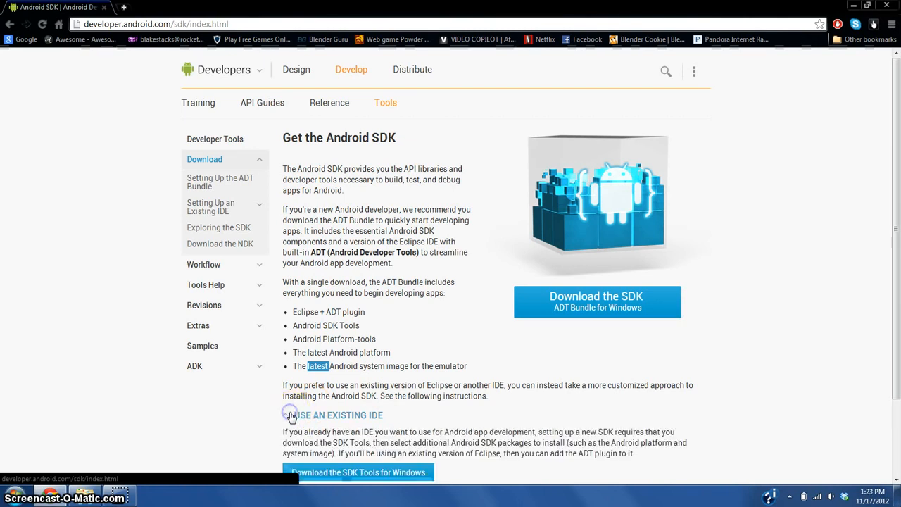
pyautogui.scroll(-2, 415, 409)
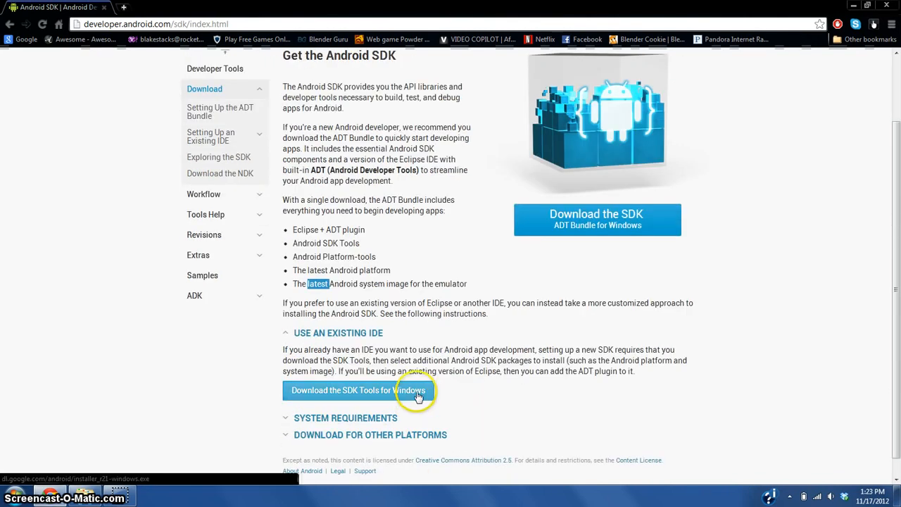
pyautogui.click(287, 336)
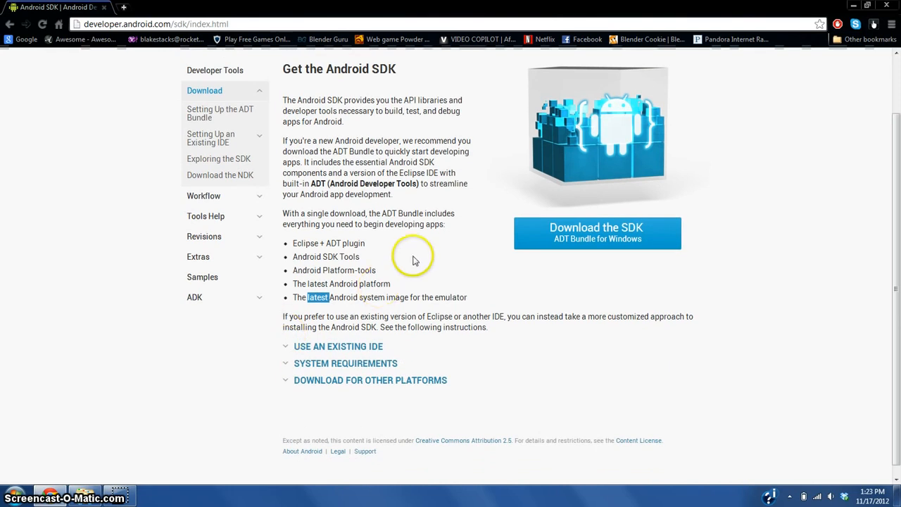
pyautogui.scroll(2, 413, 256)
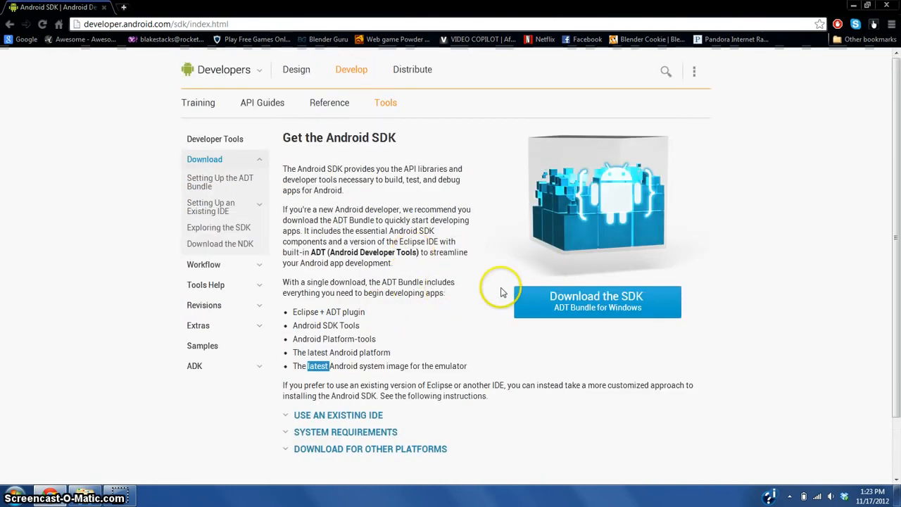
# Step: Accept the SDK terms and conditions and download the 64-bit SDK ADT Bundle for Windows
pyautogui.click(570, 312)
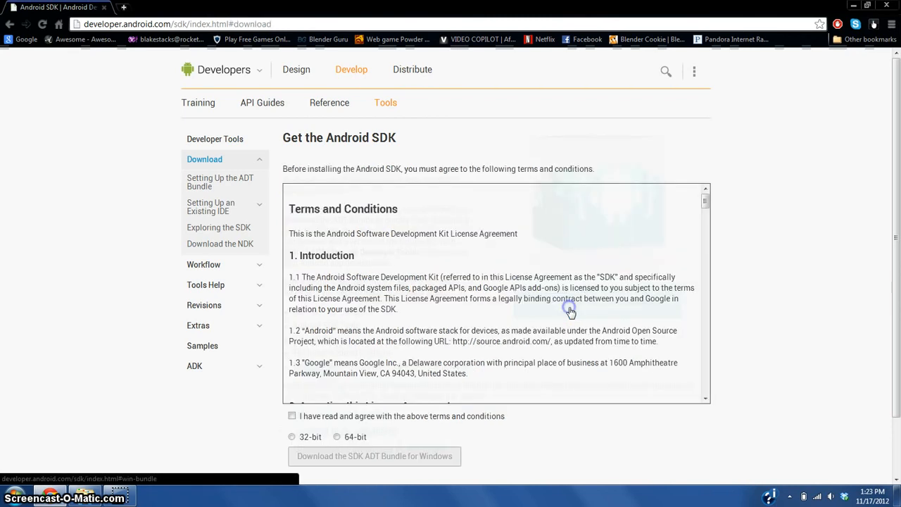
pyautogui.click(326, 417)
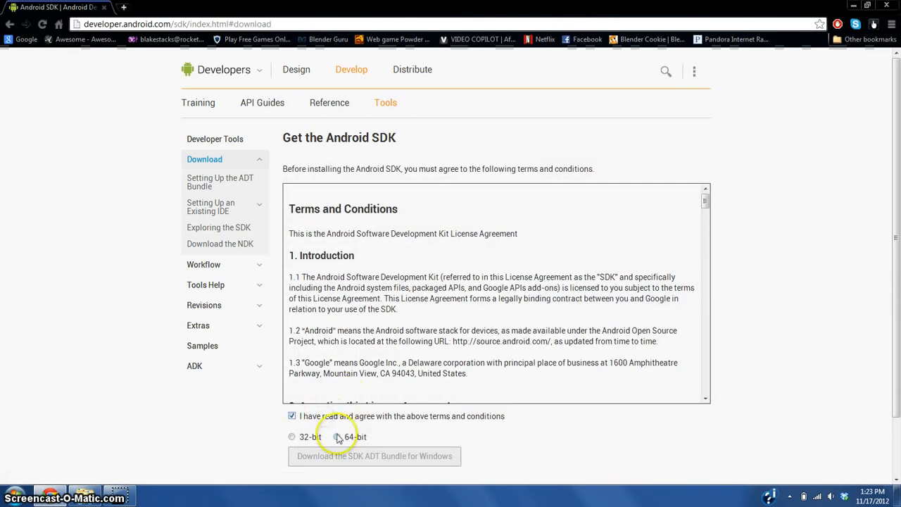
pyautogui.click(337, 437)
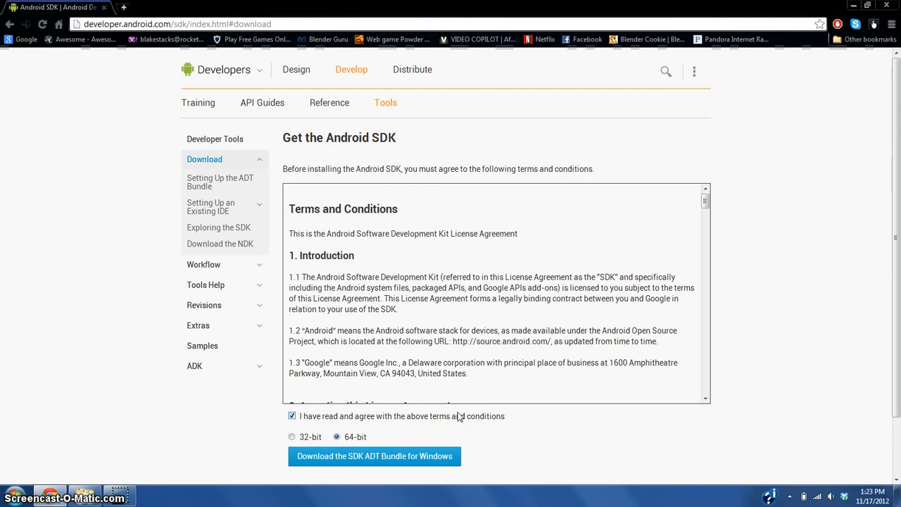
pyautogui.click(429, 455)
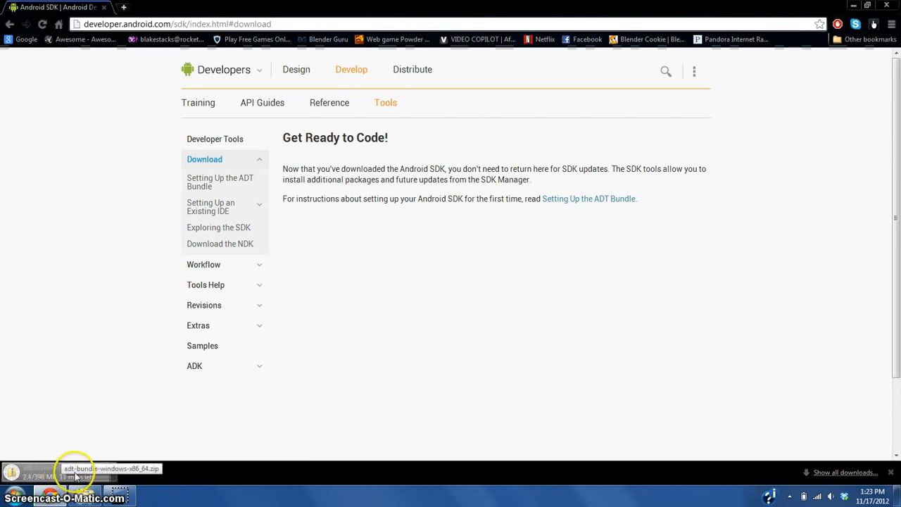
# Step: Show the downloaded adt-bundle-windows-x86_64 zip file in its Downloads folder
pyautogui.click(135, 428)
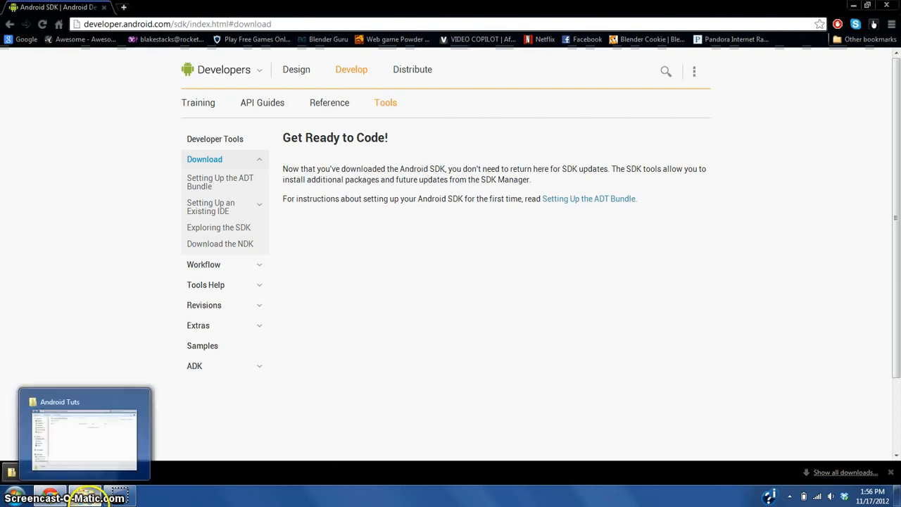
pyautogui.click(86, 497)
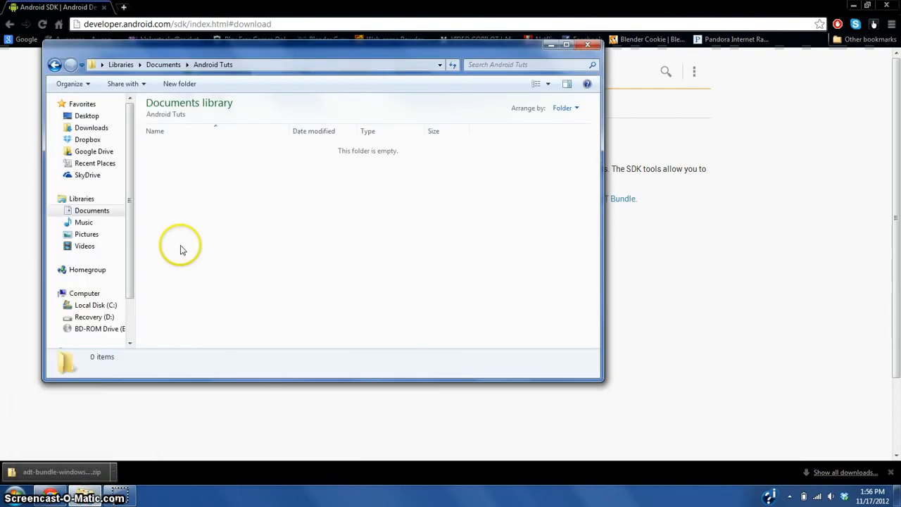
pyautogui.click(113, 469)
pyautogui.click(129, 436)
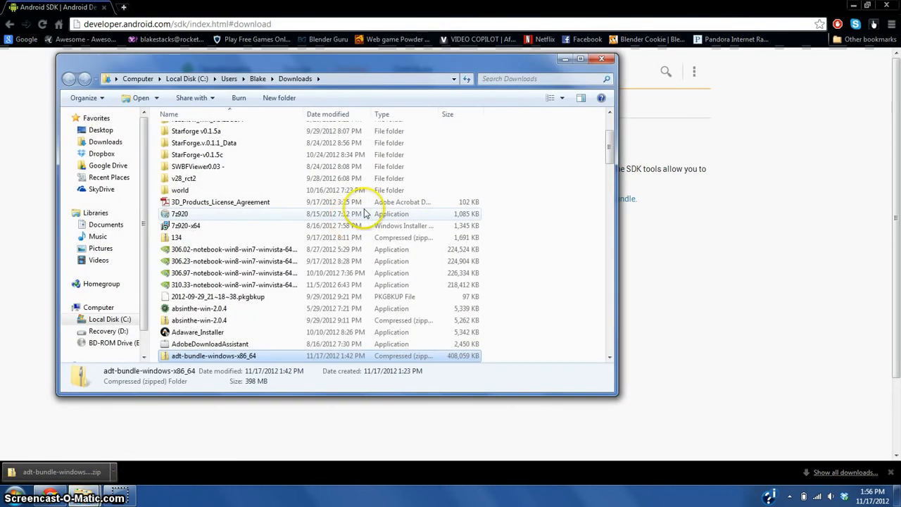
# Step: Open the adt-bundle-windows-x86_64 archive and copy the adt-bundle-windows folder inside it
pyautogui.click(241, 237)
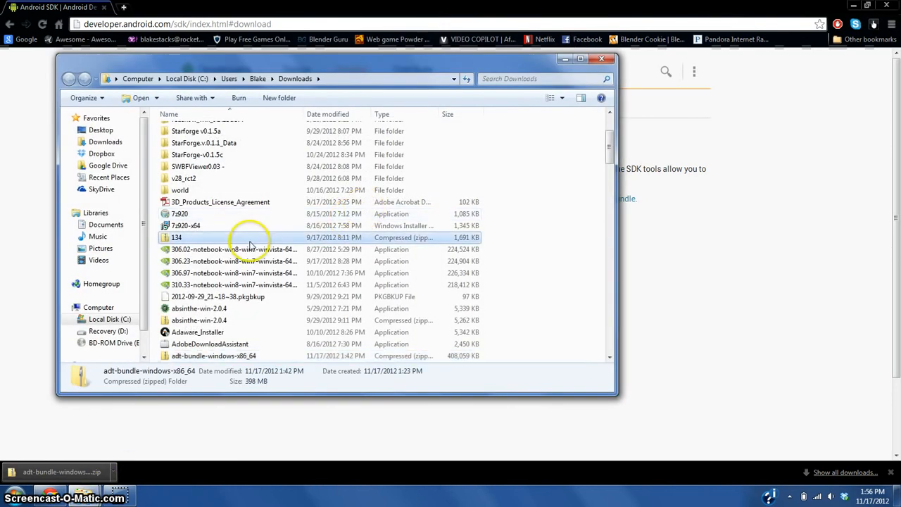
pyautogui.click(232, 358)
pyautogui.scroll(-1, 278, 289)
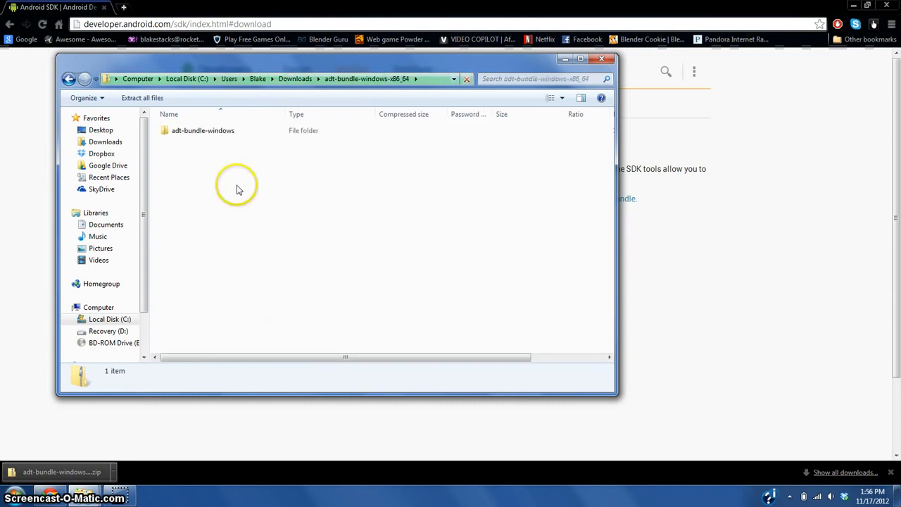
pyautogui.click(227, 134)
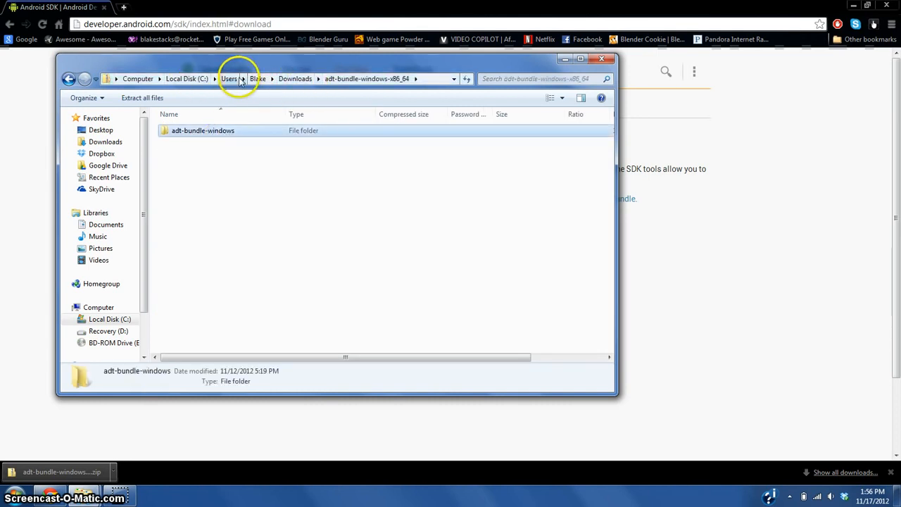
# Step: Paste the copied adt-bundle-windows folder into the Android Tuts folder in My Documents
pyautogui.click(258, 79)
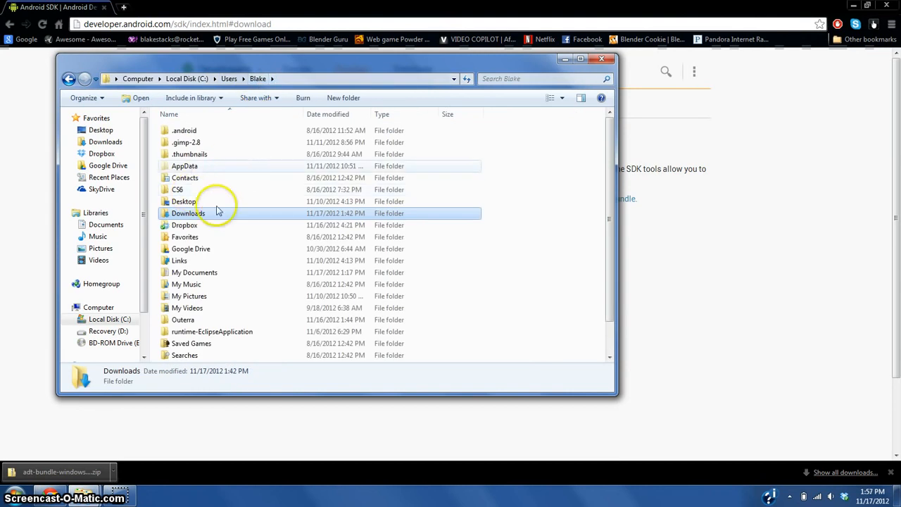
pyautogui.doubleClick(189, 272)
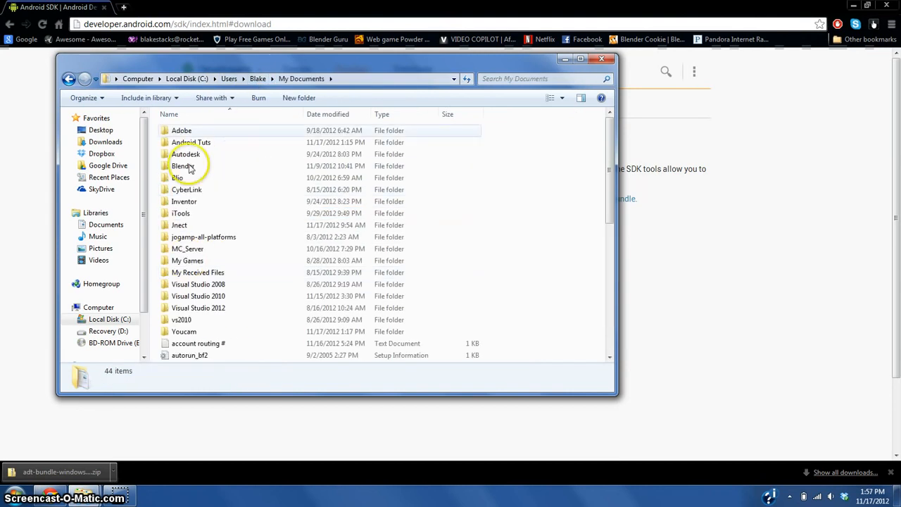
pyautogui.doubleClick(206, 143)
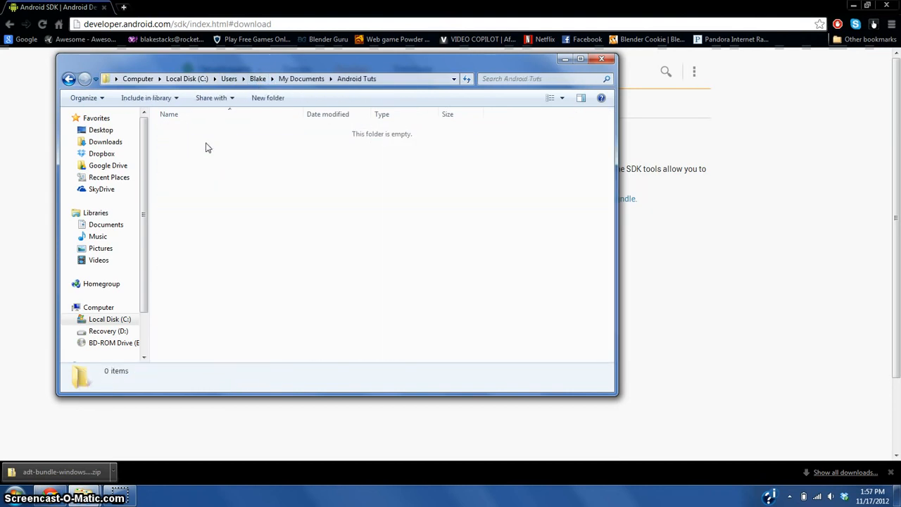
pyautogui.rightClick(206, 147)
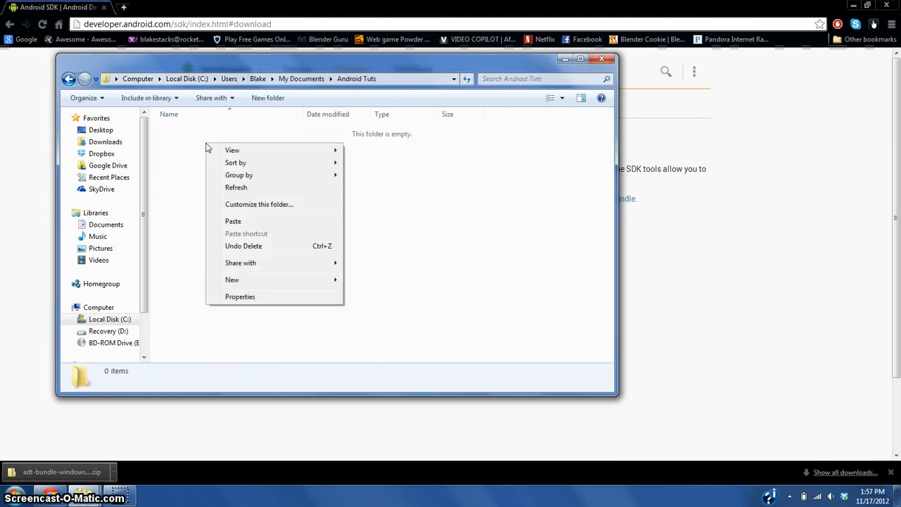
pyautogui.click(282, 223)
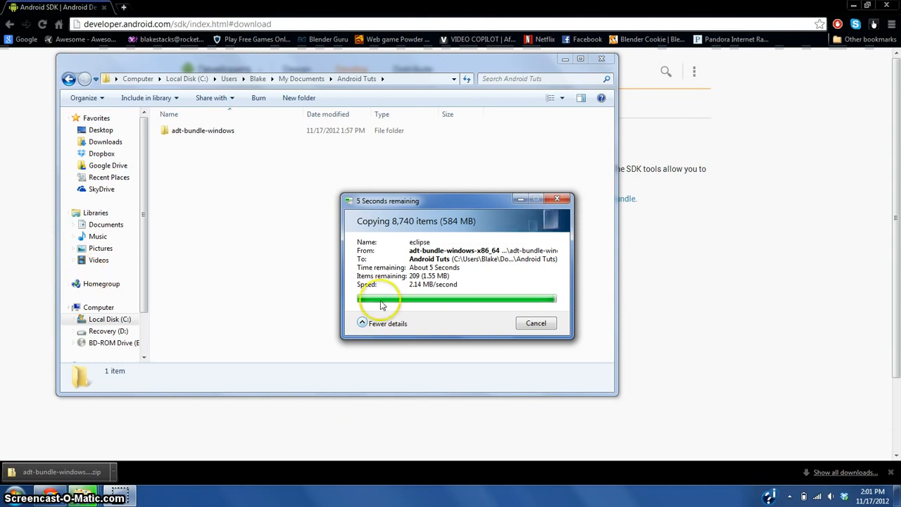
pyautogui.click(189, 283)
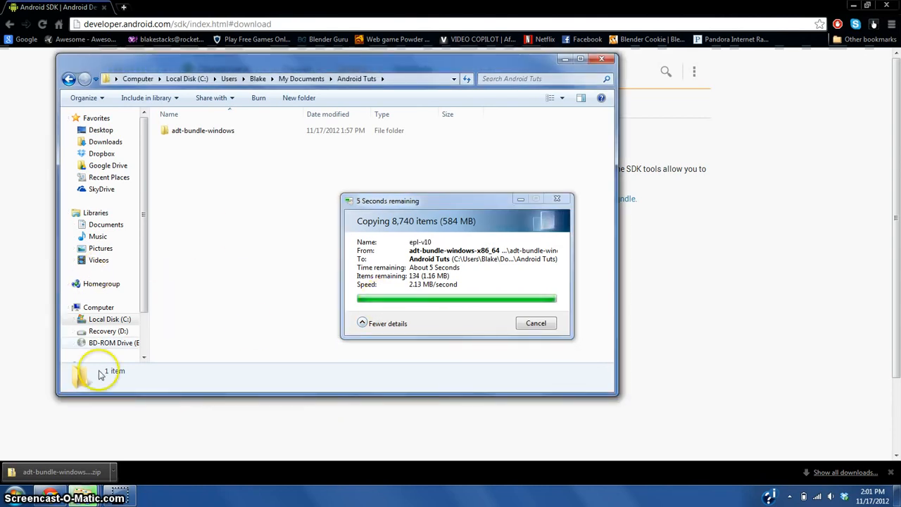
# Step: Return to the desktop from the Android Tuts folder and launch Eclipse through its "eclipse - Shortcut" shortcut
pyautogui.click(227, 132)
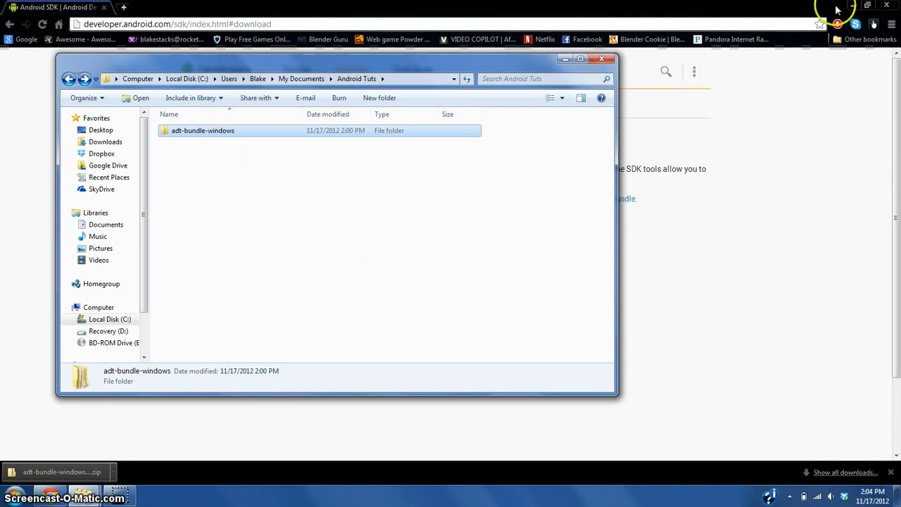
pyautogui.click(898, 498)
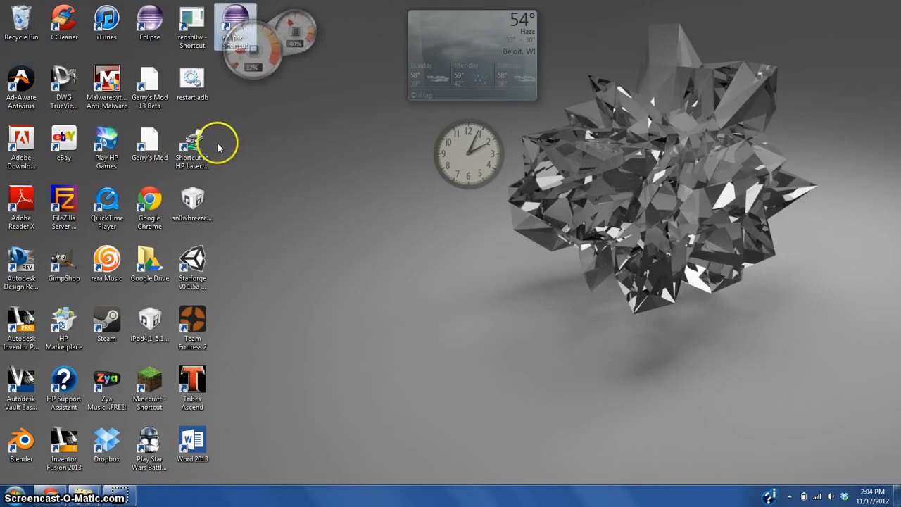
pyautogui.doubleClick(223, 20)
pyautogui.click(480, 256)
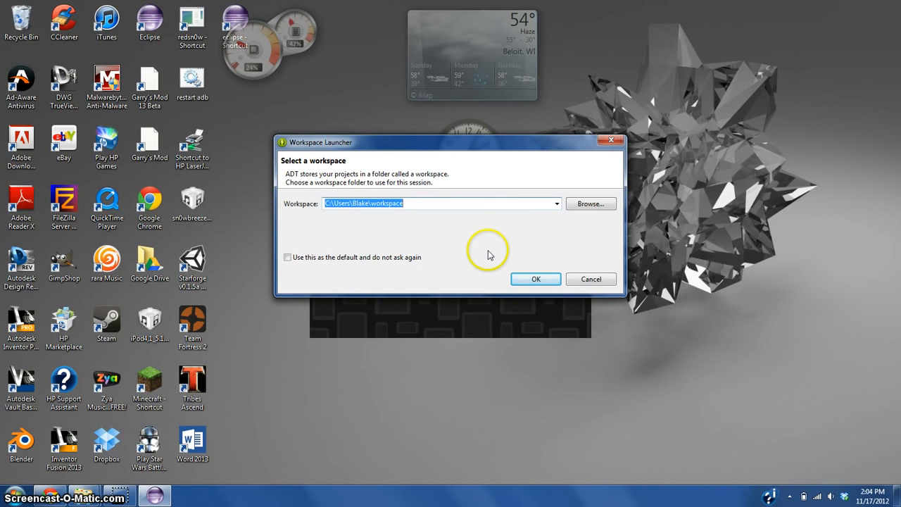
# Step: Browse for a workspace directory and create a new folder named Workspace inside My Documents' Android Tuts folder
pyautogui.click(570, 206)
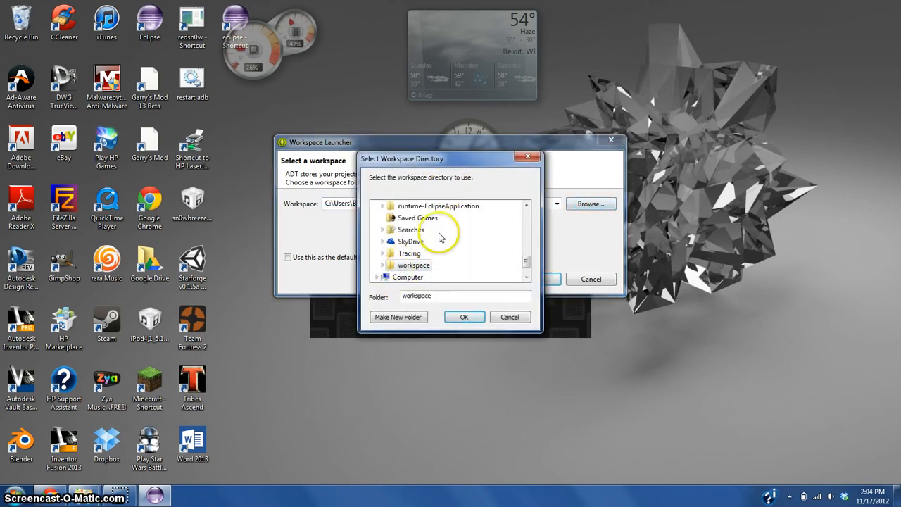
pyautogui.moveTo(527, 259); pyautogui.dragTo(527, 245)
pyautogui.click(383, 241)
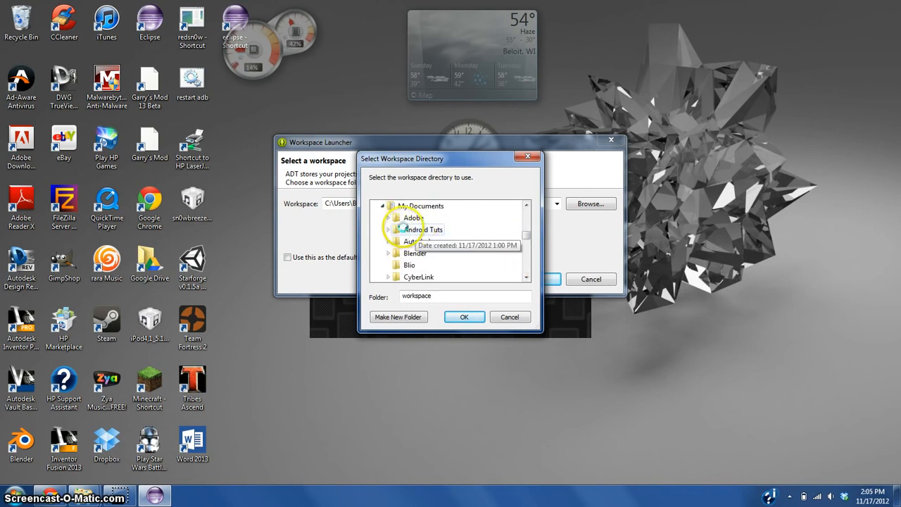
pyautogui.rightClick(402, 229)
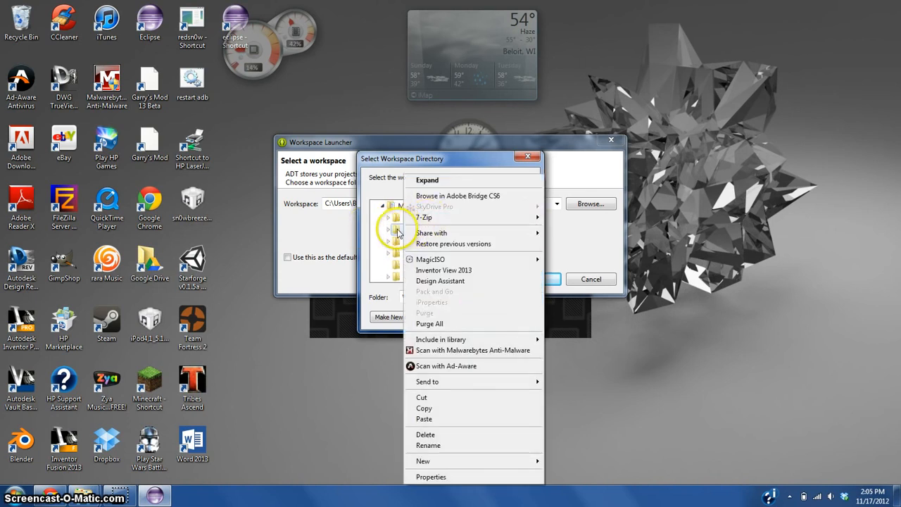
pyautogui.click(397, 230)
pyautogui.click(384, 318)
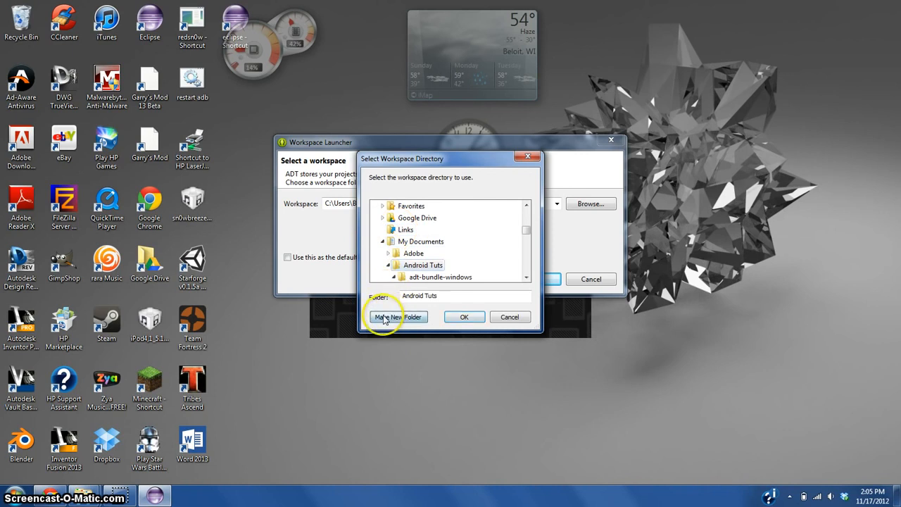
pyautogui.write('W')
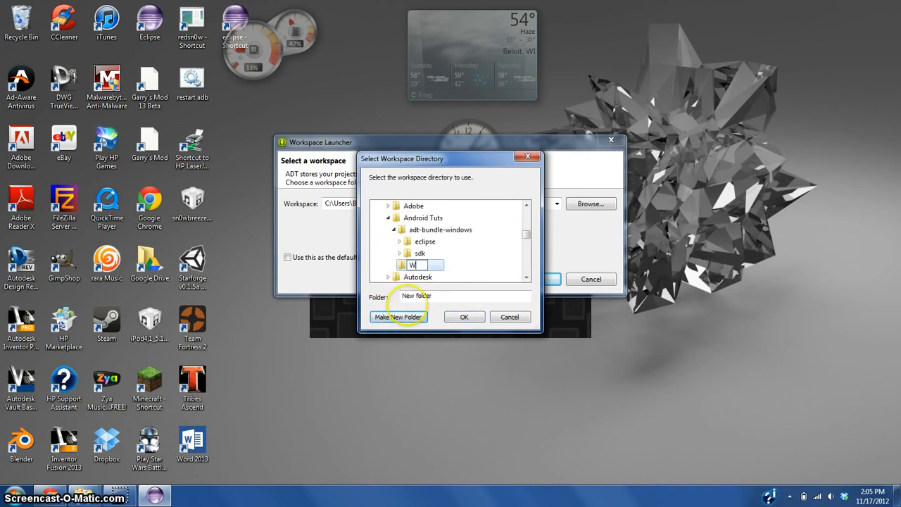
pyautogui.write('orkspac')
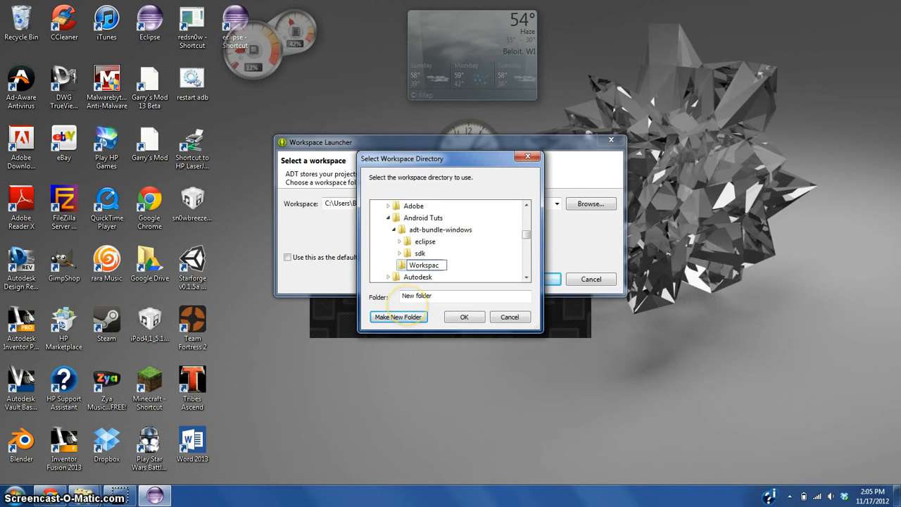
pyautogui.write('e')
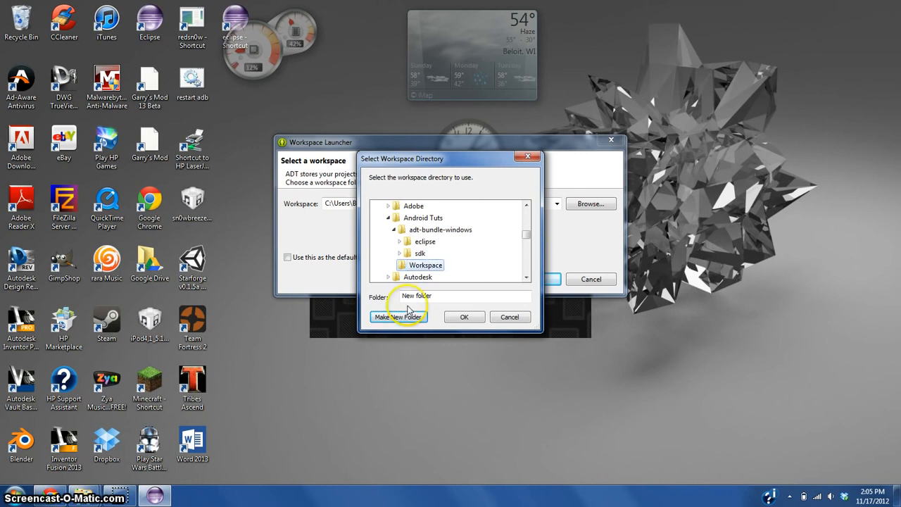
# Step: Choose the new Workspace folder in Android Tuts as the workspace and start the IDE with it
pyautogui.click(424, 265)
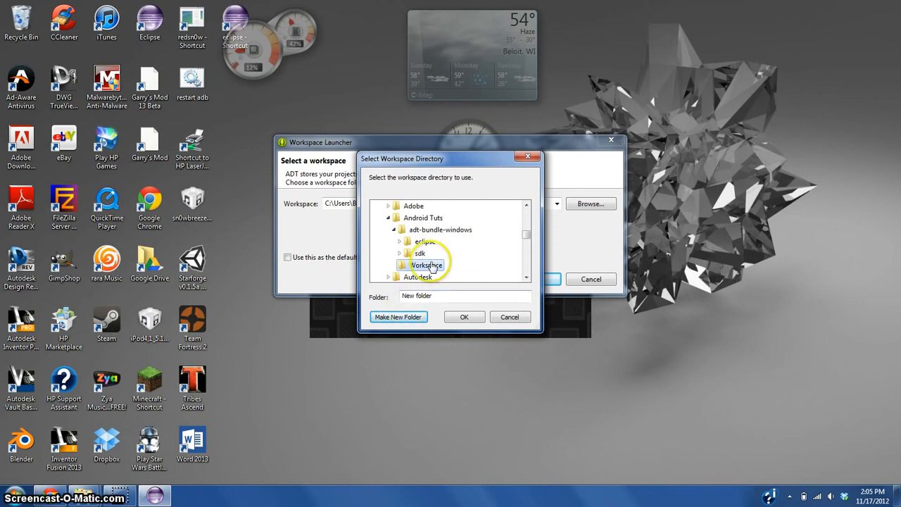
pyautogui.click(459, 318)
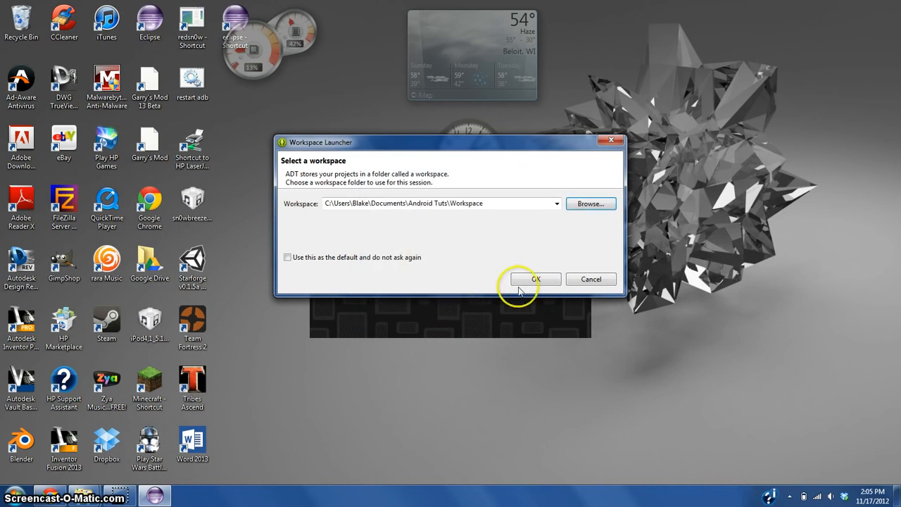
pyautogui.click(524, 280)
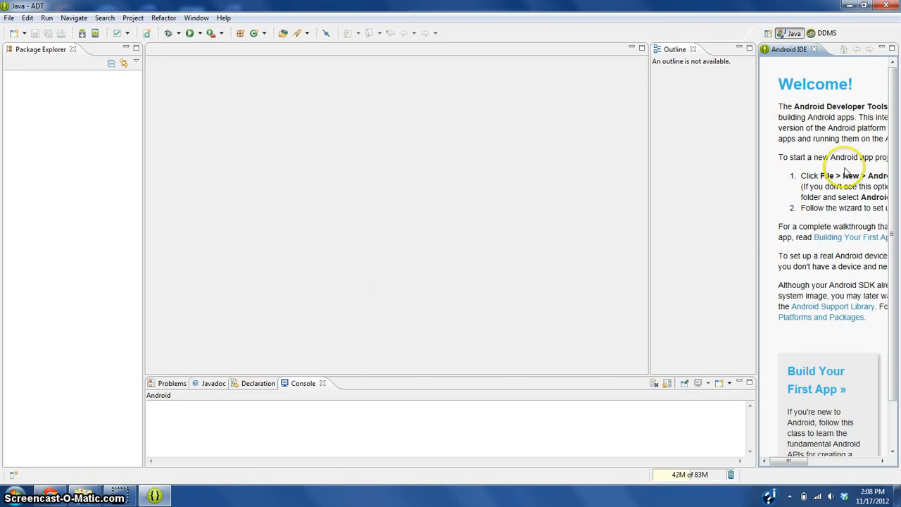
# Step: Maximize the Android IDE welcome page to look over its content, restore its size and activate the Package Explorer
pyautogui.click(891, 49)
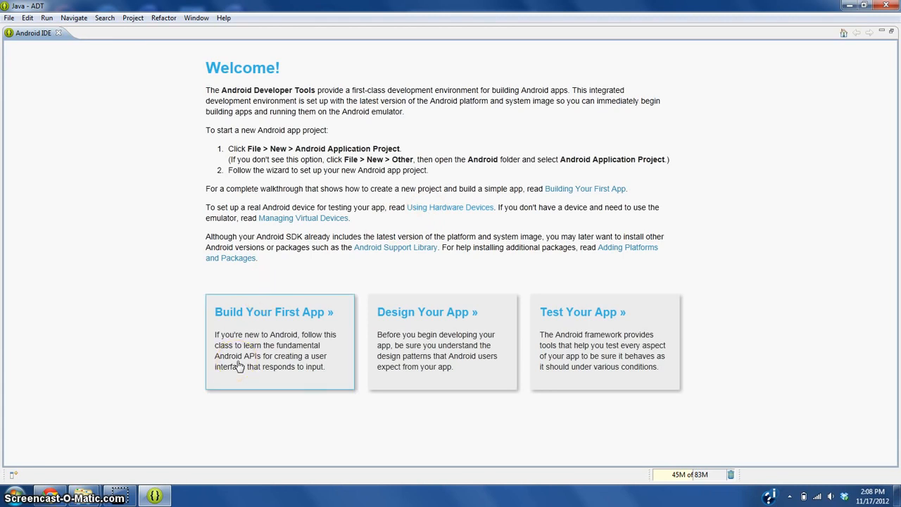
pyautogui.click(473, 314)
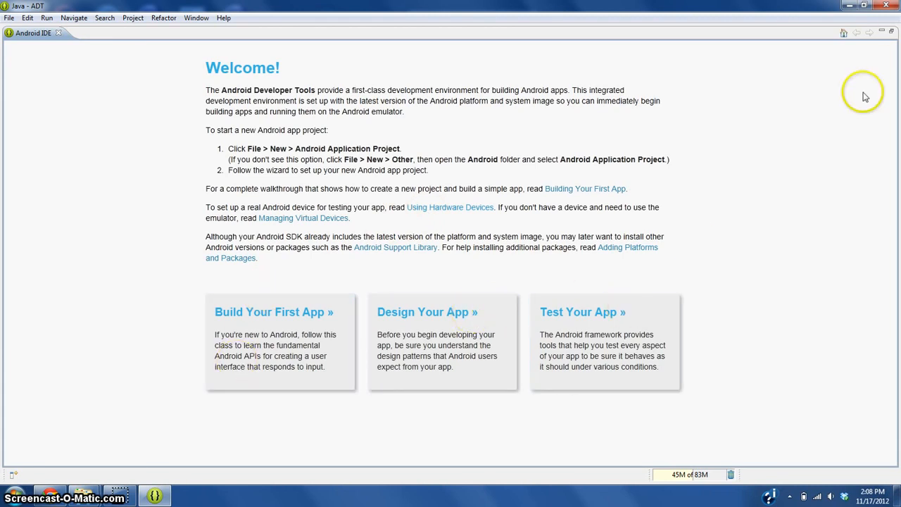
pyautogui.click(890, 33)
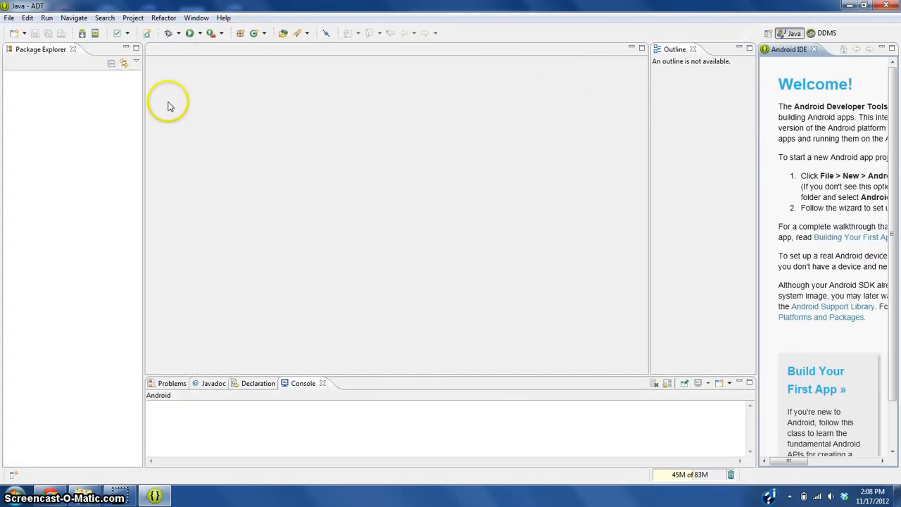
pyautogui.click(81, 167)
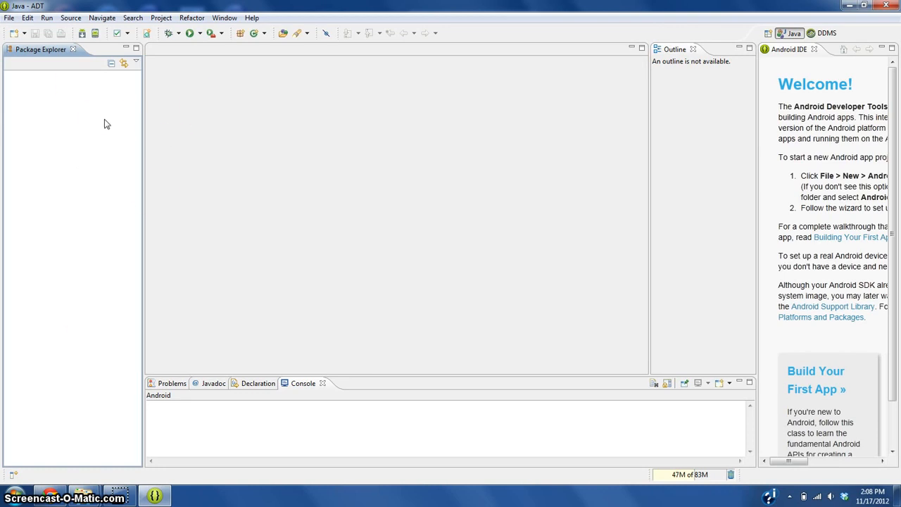
# Step: Switch to Windows Explorer, inspect the contents of the Workspace folder in Android Tuts, and return to the IDE
pyautogui.click(84, 492)
pyautogui.click(163, 416)
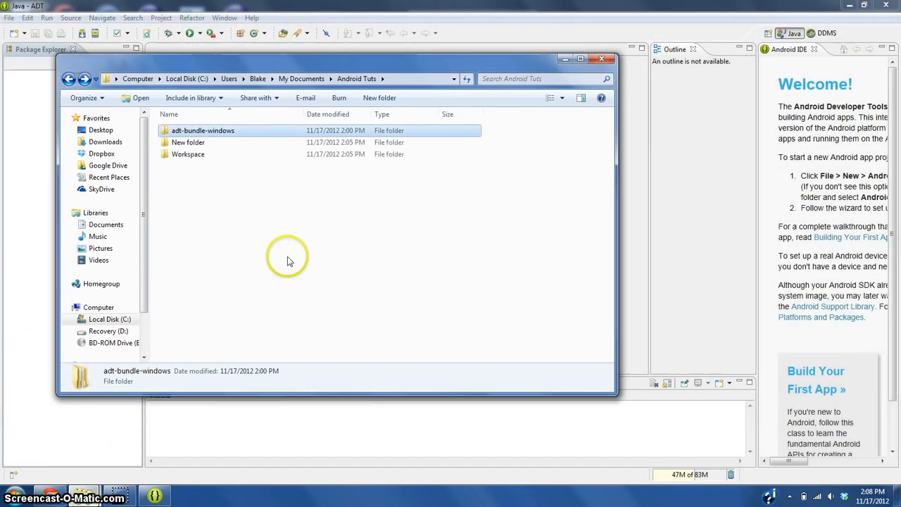
pyautogui.doubleClick(206, 159)
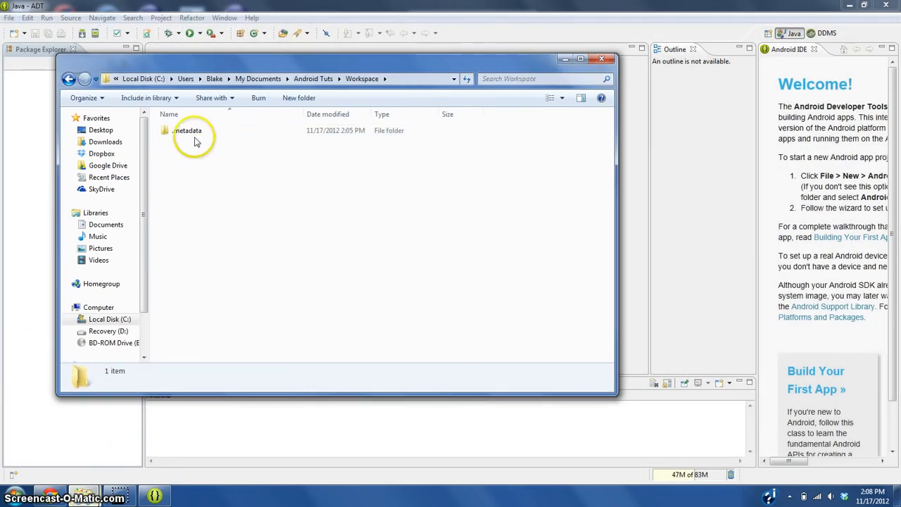
pyautogui.click(192, 133)
pyautogui.click(565, 60)
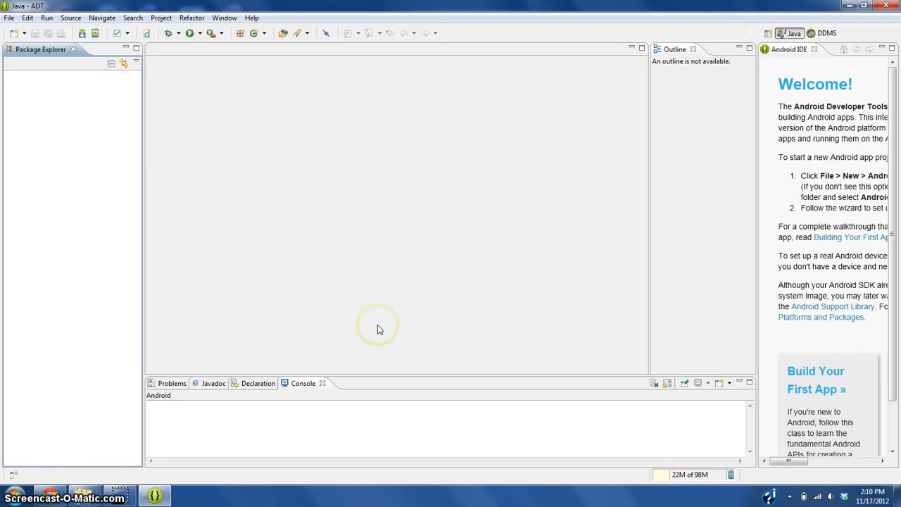
# Step: Start a new Android Application Project and name the application FirstApp
pyautogui.click(25, 33)
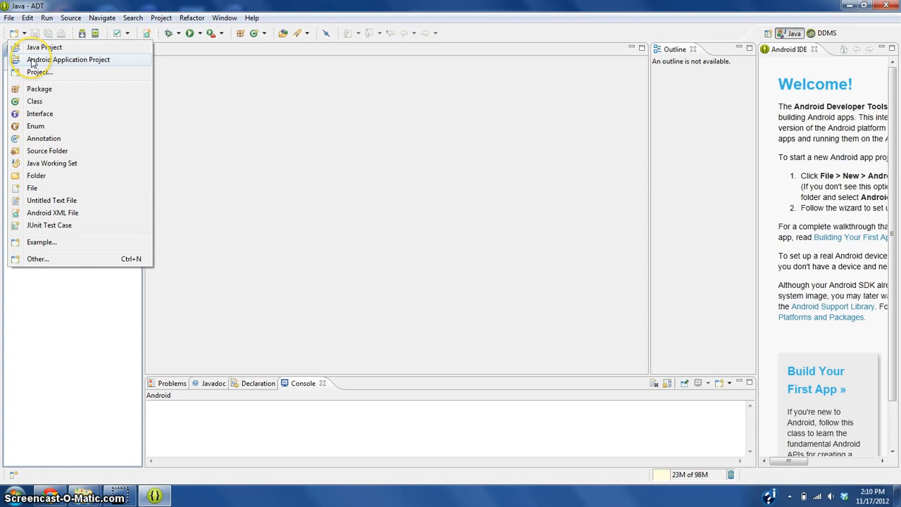
pyautogui.click(42, 60)
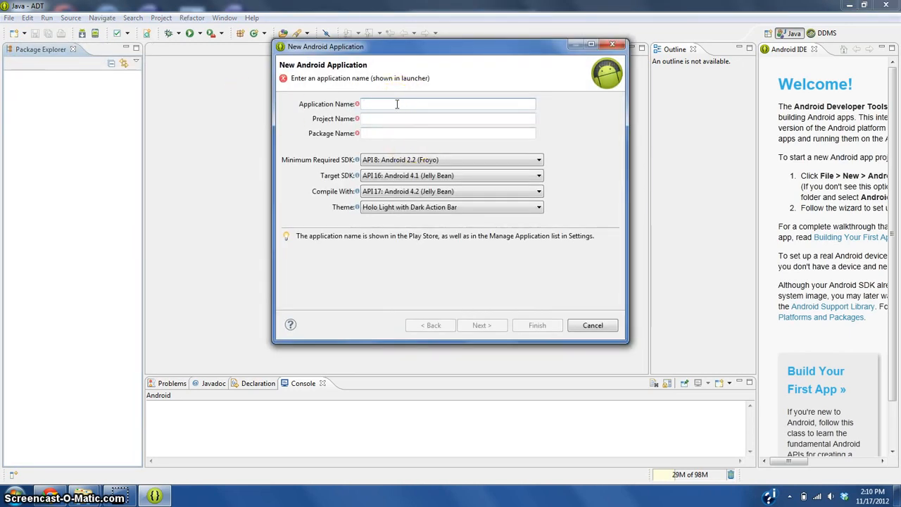
pyautogui.write('First')
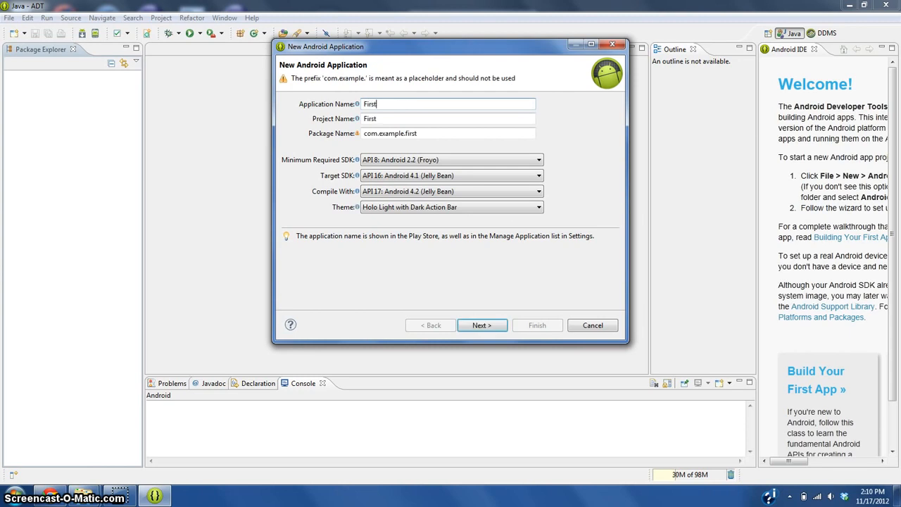
pyautogui.write('App')
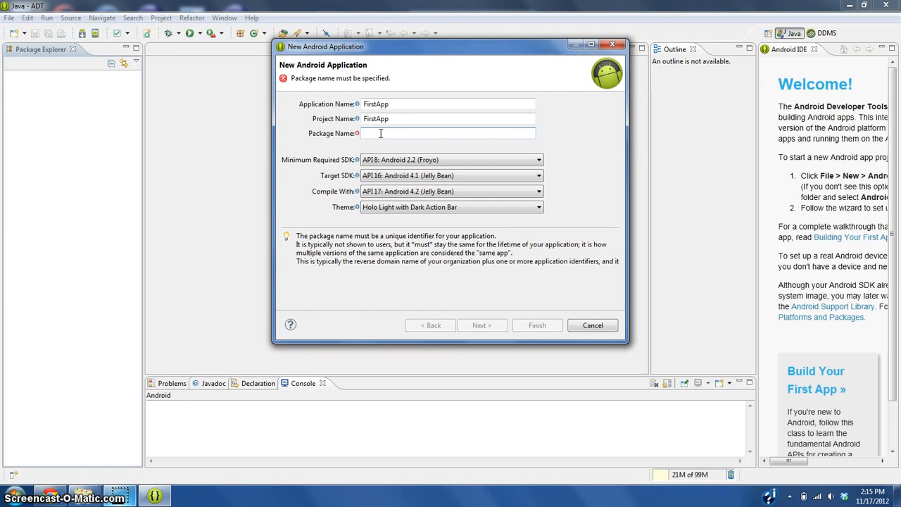
# Step: Set the new application's package name to com.example.firstapp
pyautogui.write('c')
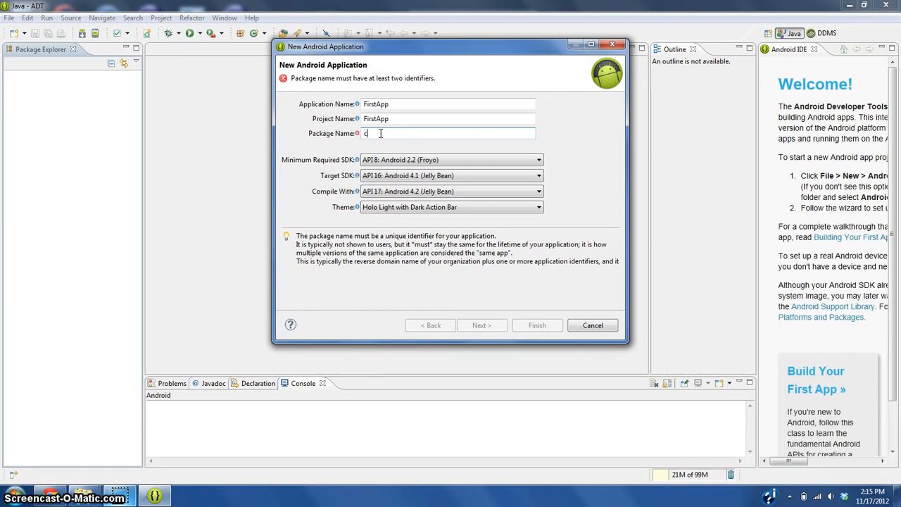
pyautogui.write('om.e')
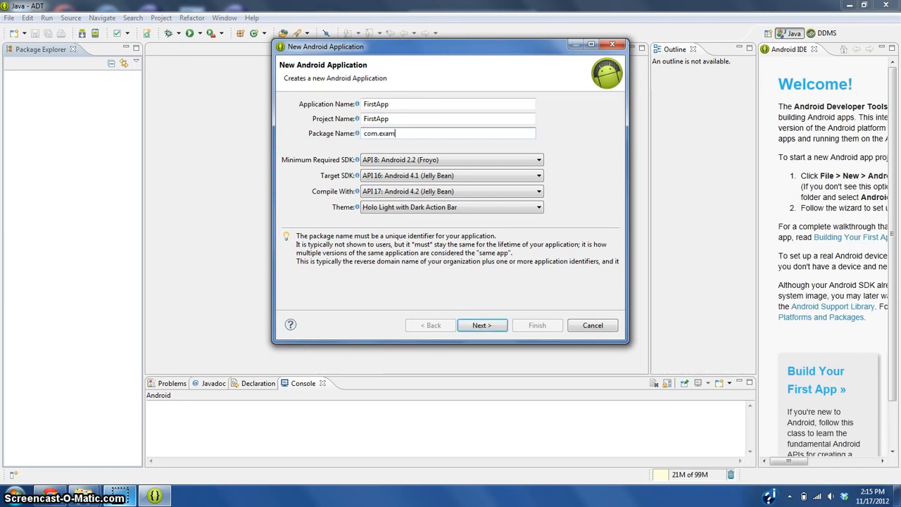
pyautogui.write('xample.')
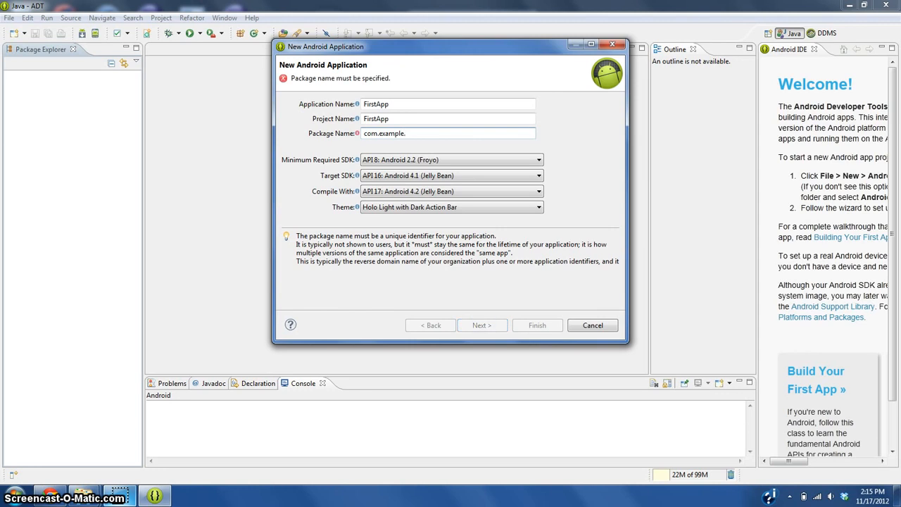
pyautogui.write('firsta')
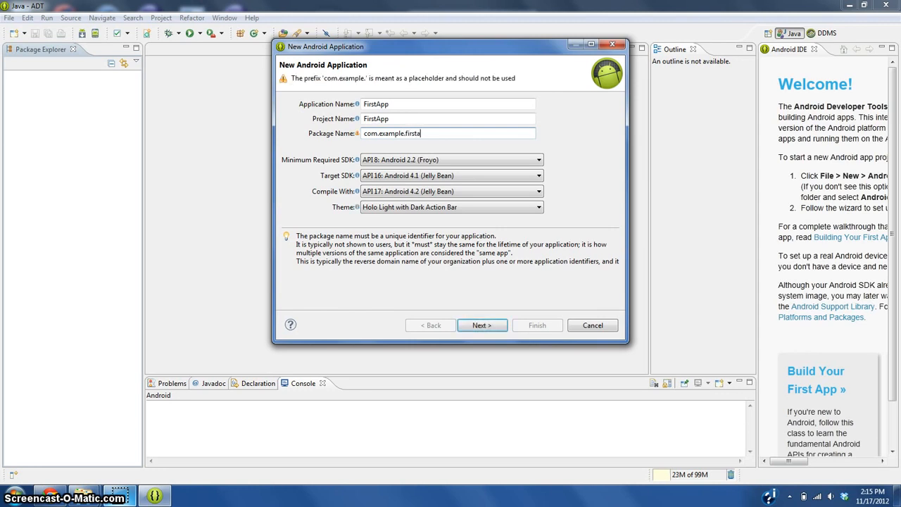
pyautogui.write('pp')
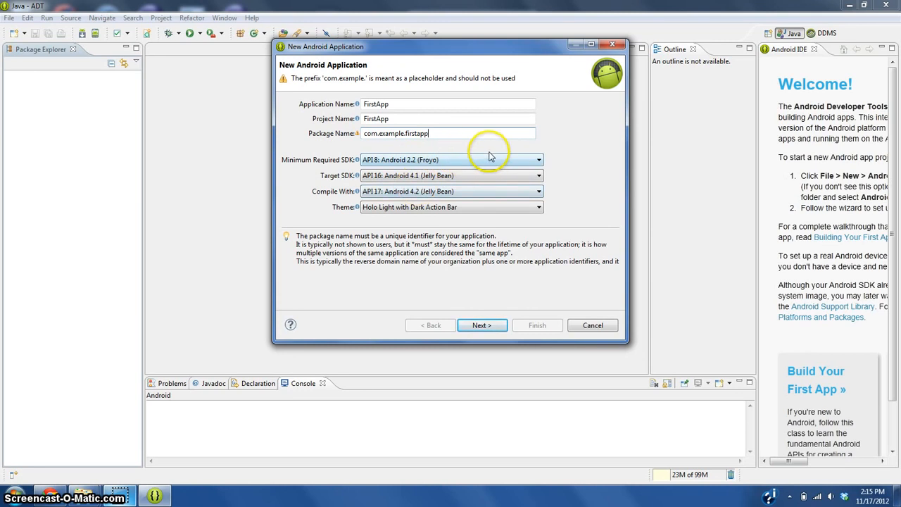
# Step: Set the minimum SDK to API 11 (Android 3.0), the target SDK to API 16 (Android 4.1) and the theme to Holo Light with Dark Action Bar
pyautogui.click(538, 162)
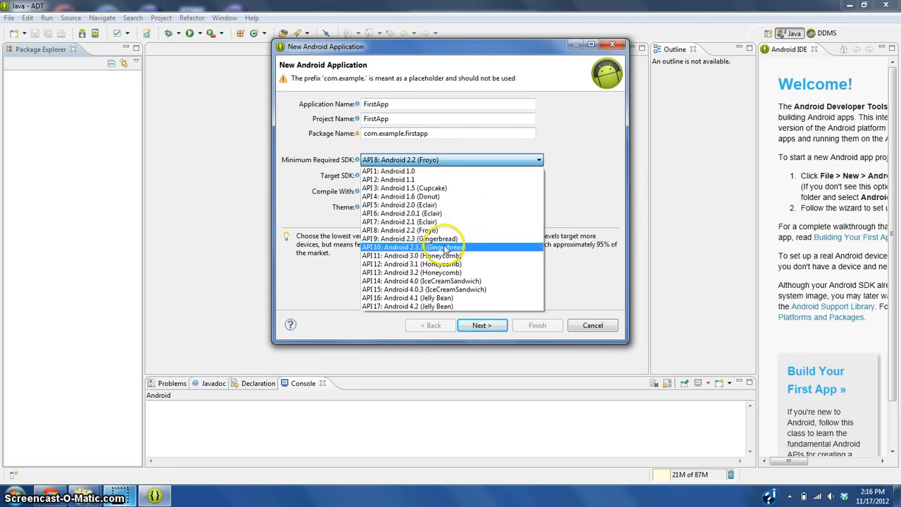
pyautogui.click(436, 256)
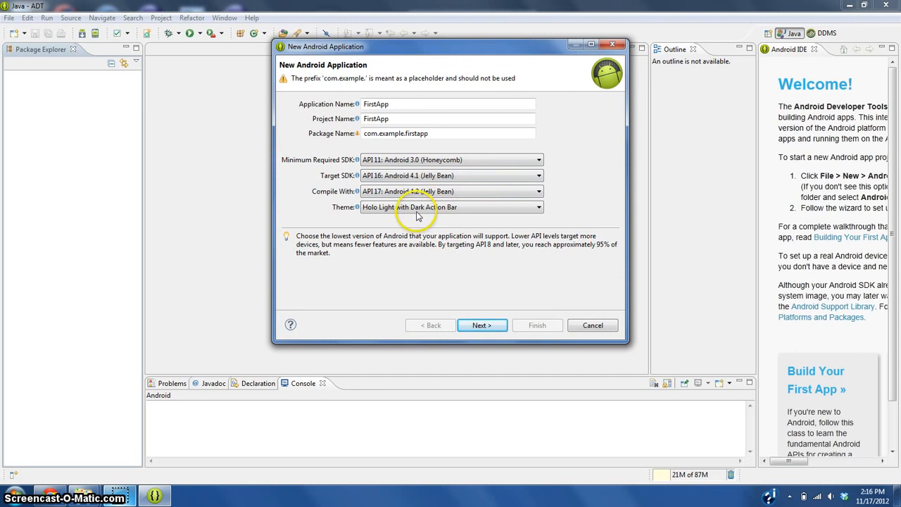
pyautogui.click(444, 178)
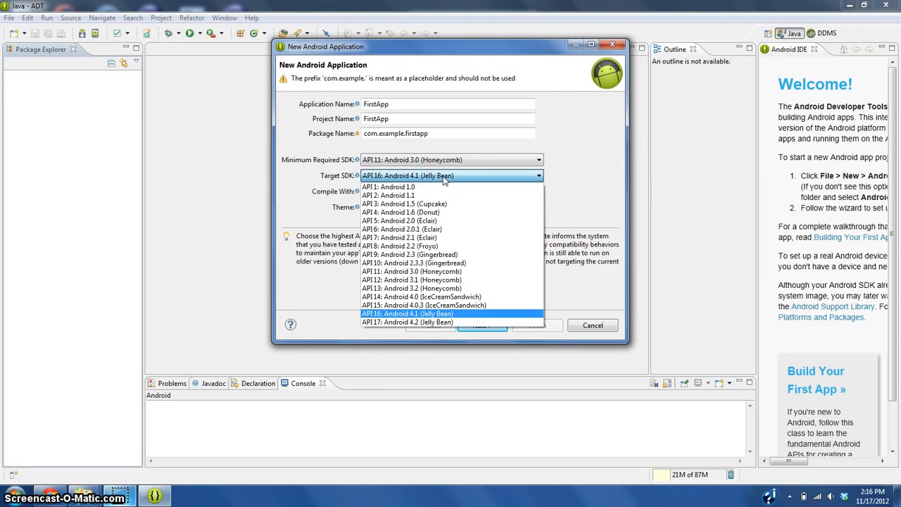
pyautogui.click(415, 315)
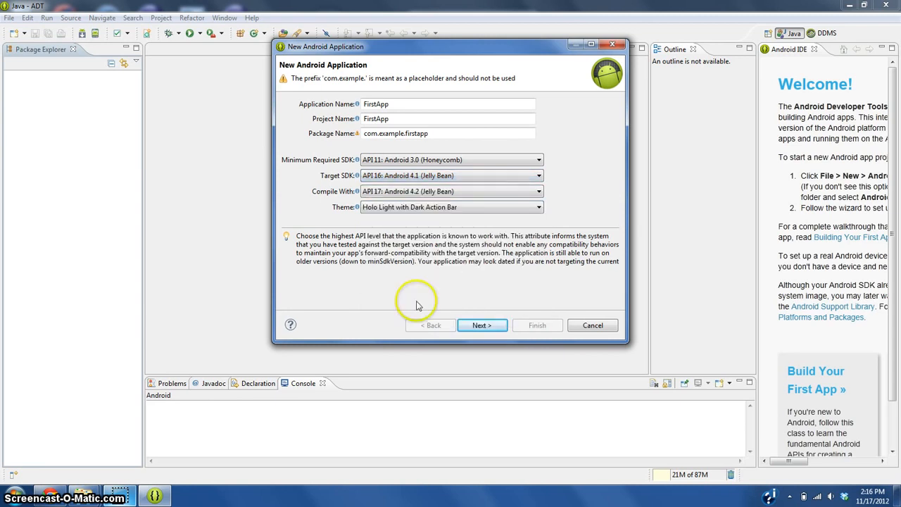
pyautogui.click(470, 207)
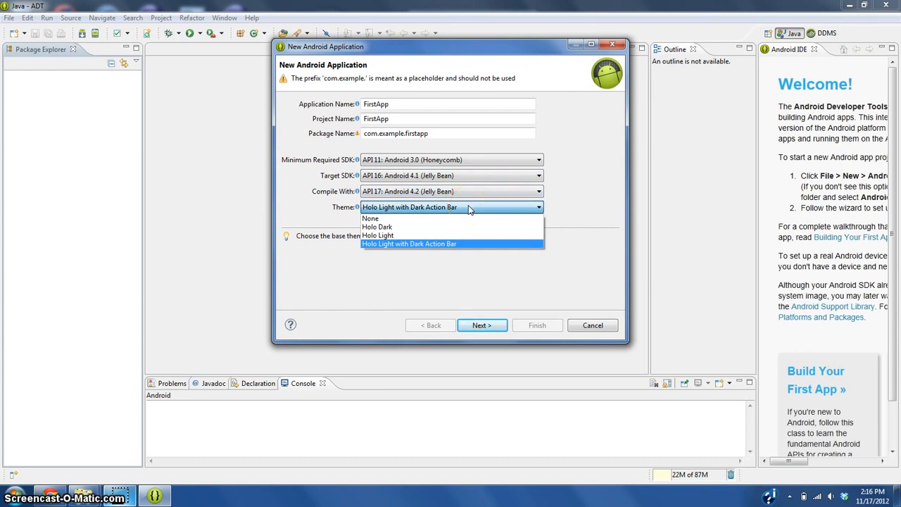
pyautogui.click(411, 244)
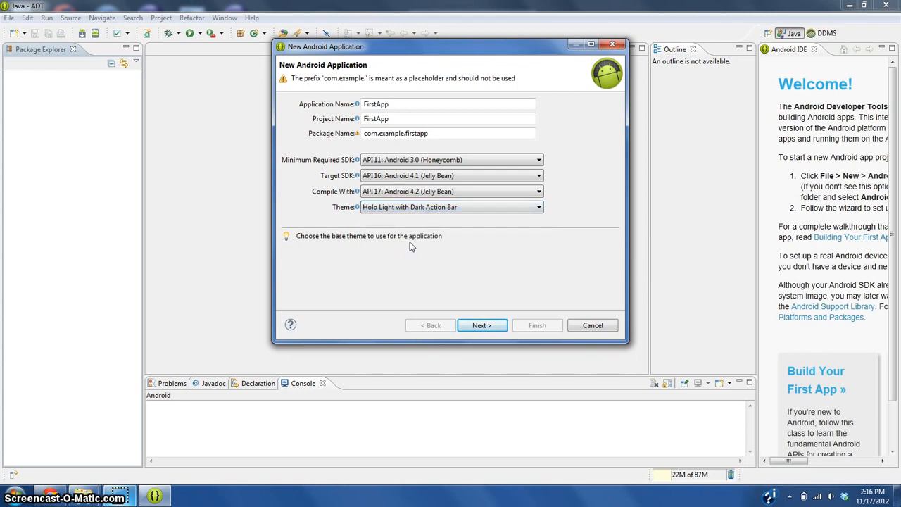
# Step: Accept the default project configuration and choose the globe clip art as the launcher icon's foreground
pyautogui.click(486, 325)
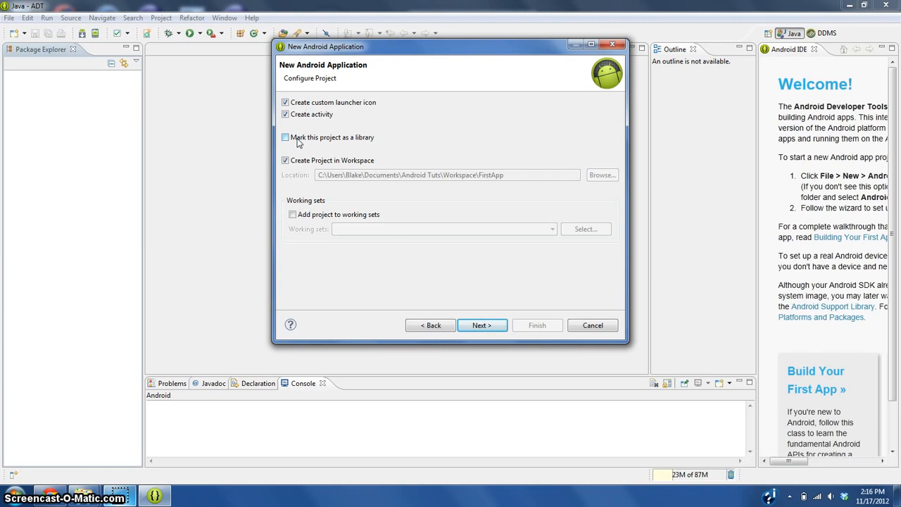
pyautogui.click(490, 326)
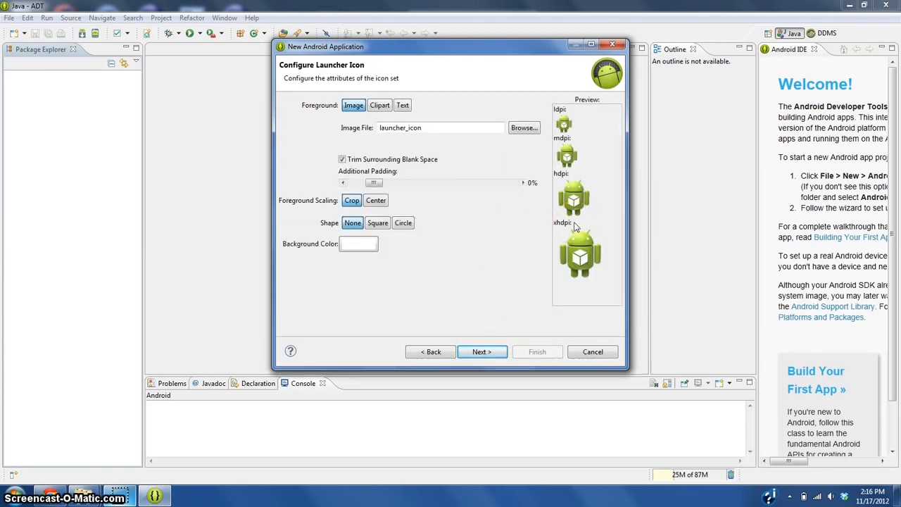
pyautogui.click(380, 107)
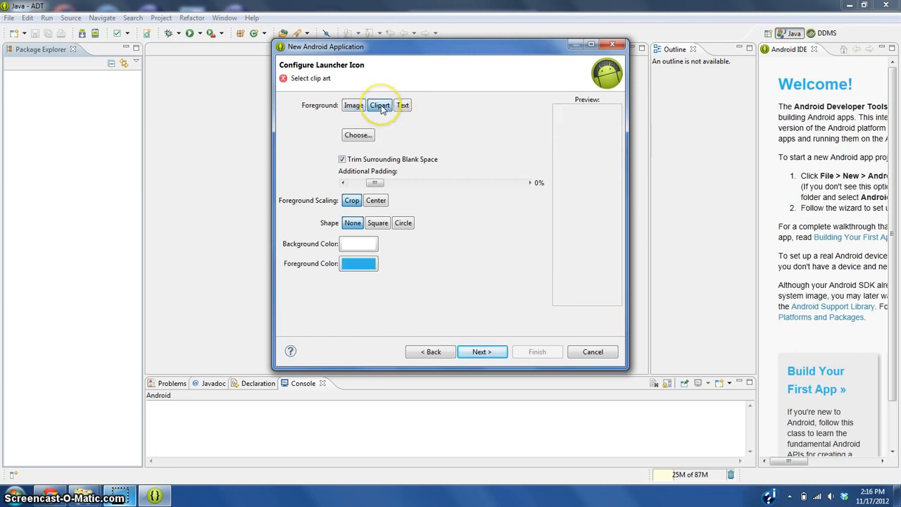
pyautogui.click(359, 135)
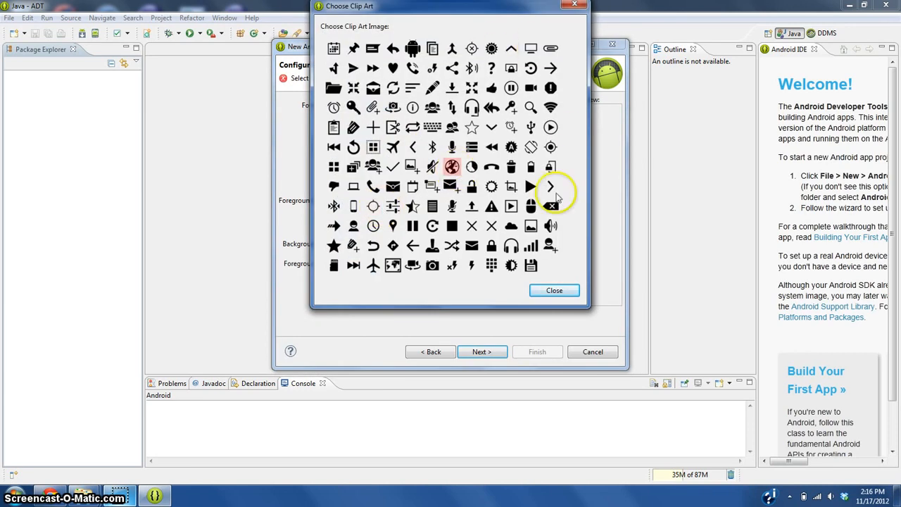
pyautogui.click(452, 166)
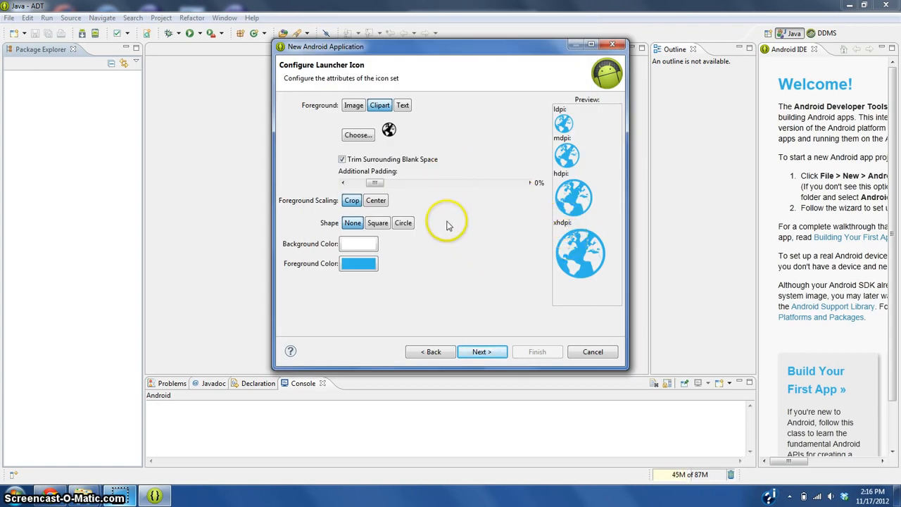
# Step: Try the image option and the text "Test" as the launcher icon's foreground, and switch back to the globe clip art
pyautogui.click(354, 105)
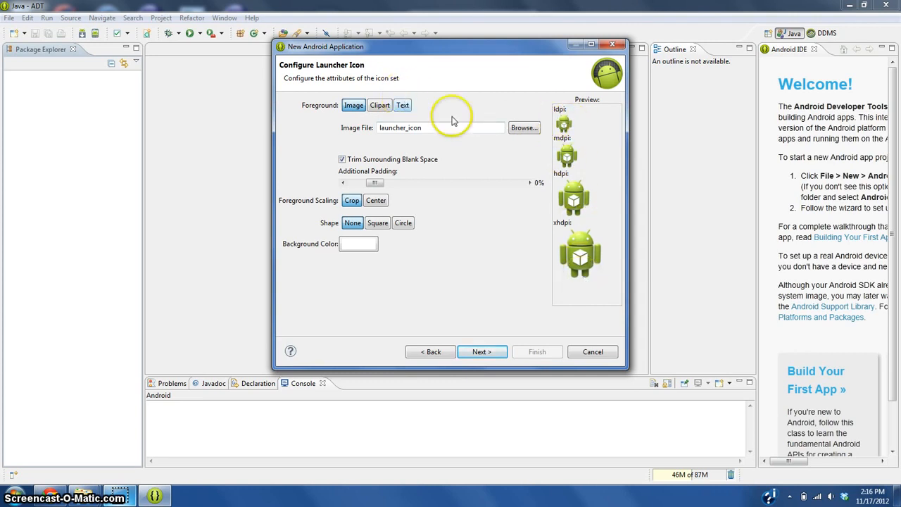
pyautogui.click(524, 129)
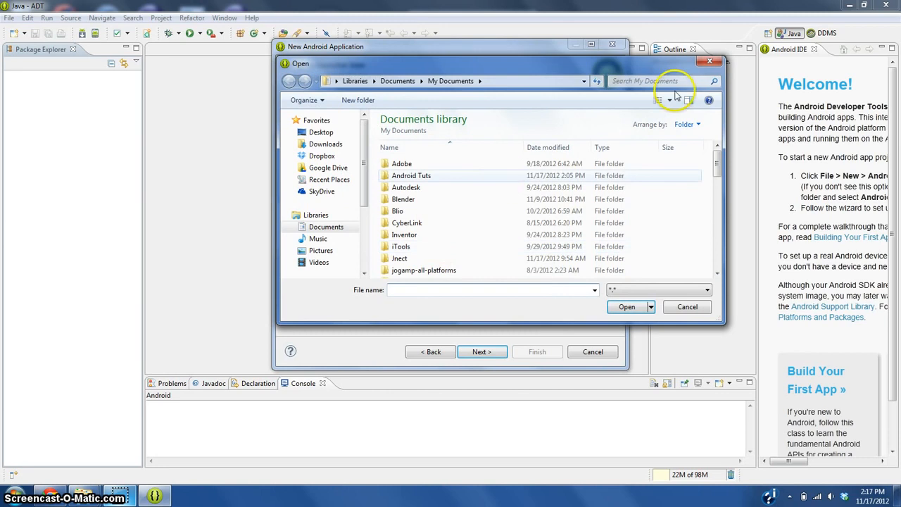
pyautogui.click(706, 62)
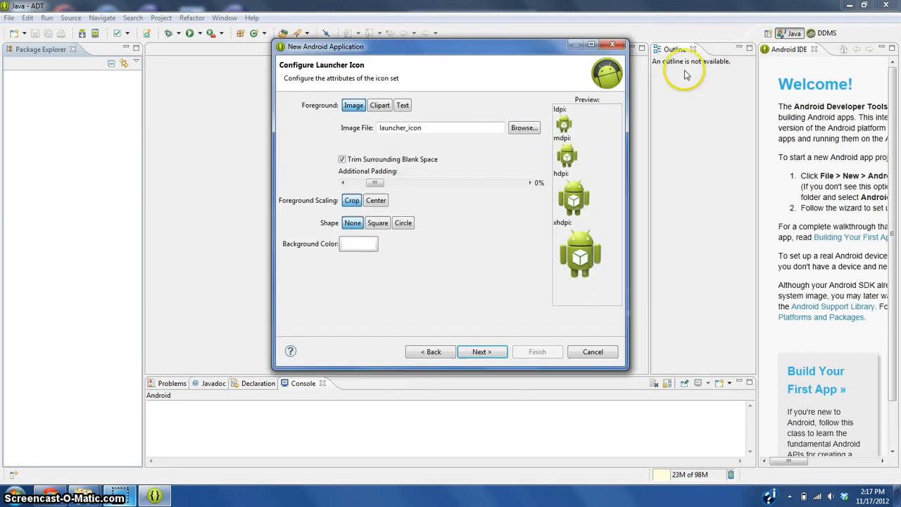
pyautogui.click(403, 105)
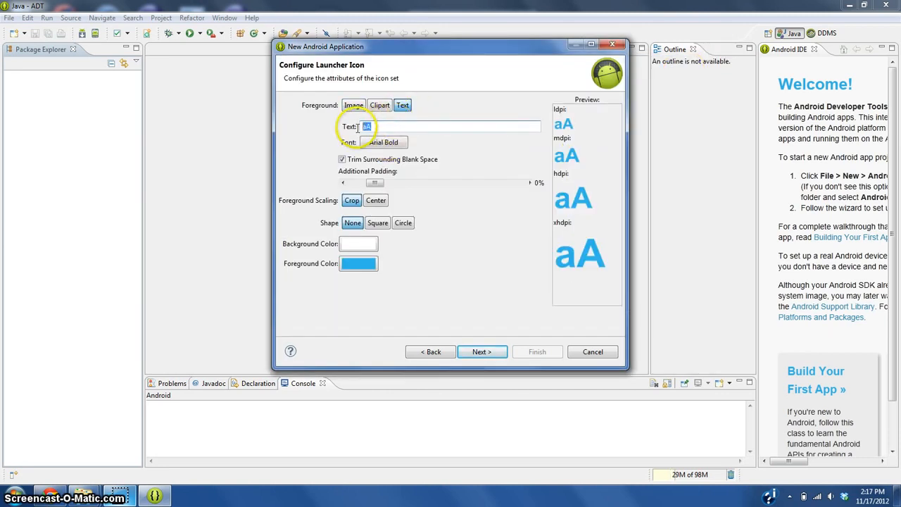
pyautogui.write('Test')
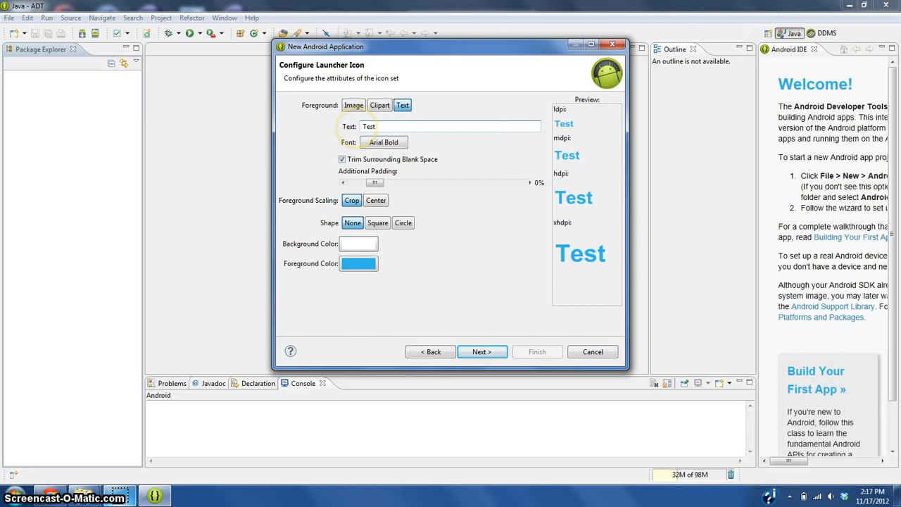
pyautogui.click(379, 105)
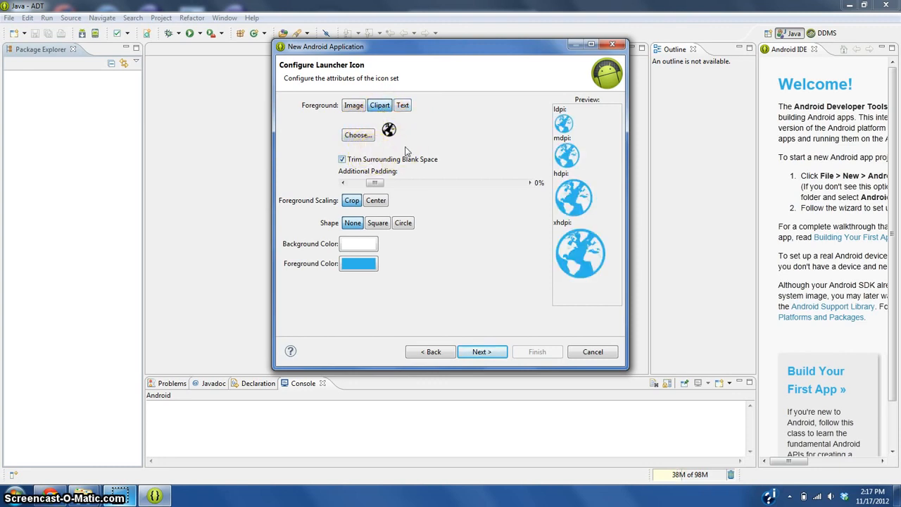
# Step: Try the Square and Circle shapes for the launcher icon and return the shape to None
pyautogui.click(375, 183)
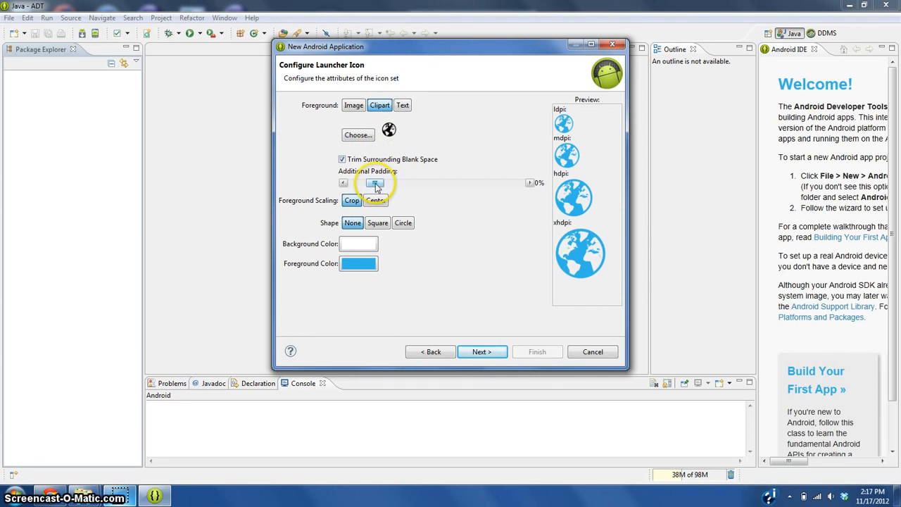
pyautogui.moveTo(375, 185)
pyautogui.mouseDown()
pyautogui.moveTo(493, 177)
pyautogui.moveTo(375, 185)
pyautogui.mouseUp()
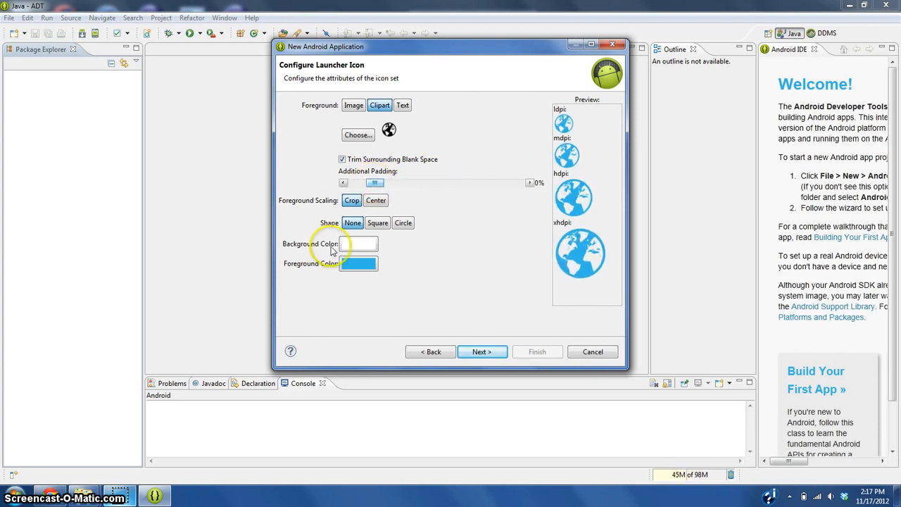
pyautogui.click(378, 223)
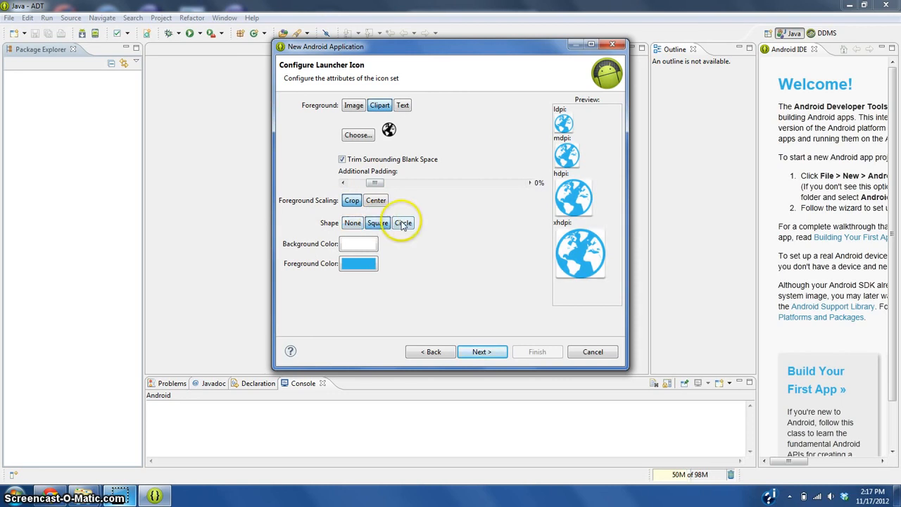
pyautogui.click(402, 224)
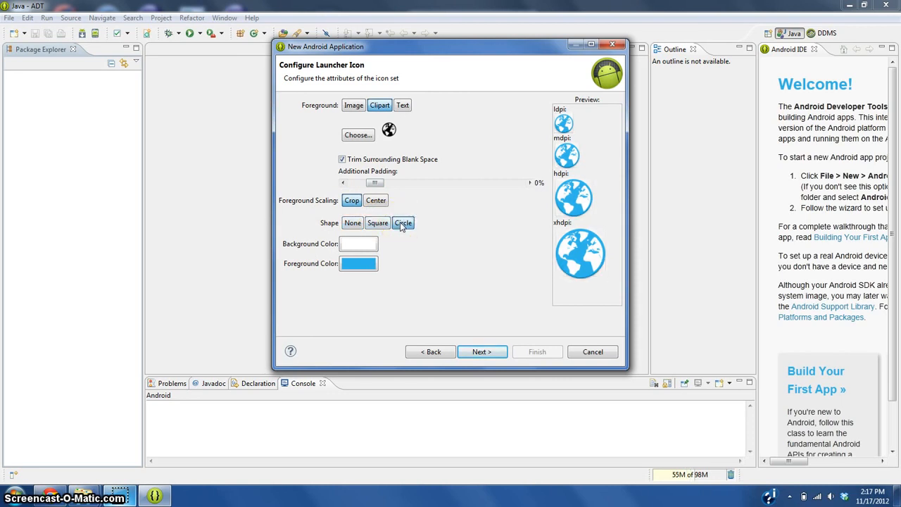
pyautogui.click(359, 226)
pyautogui.click(399, 225)
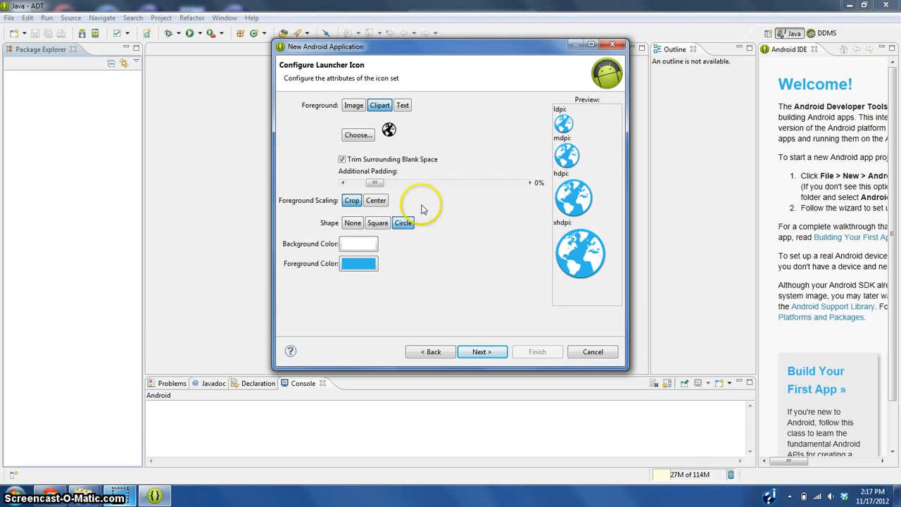
pyautogui.click(377, 223)
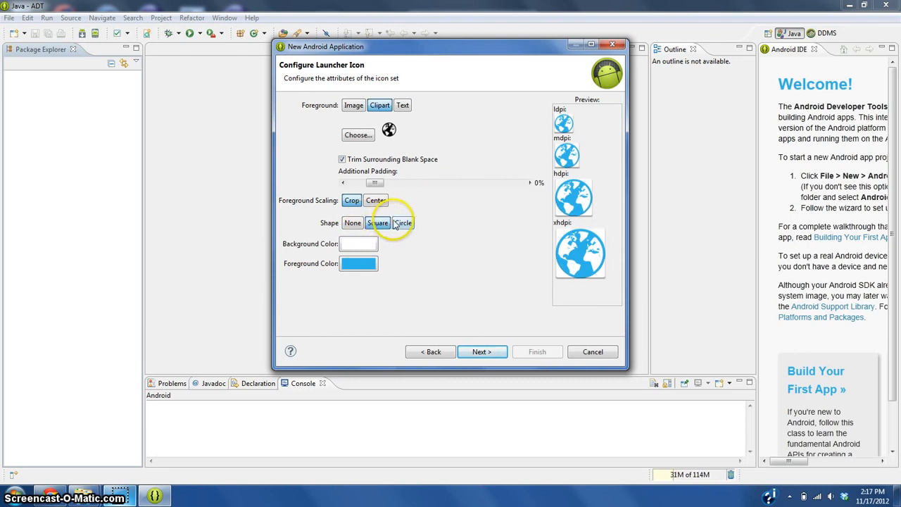
pyautogui.click(363, 225)
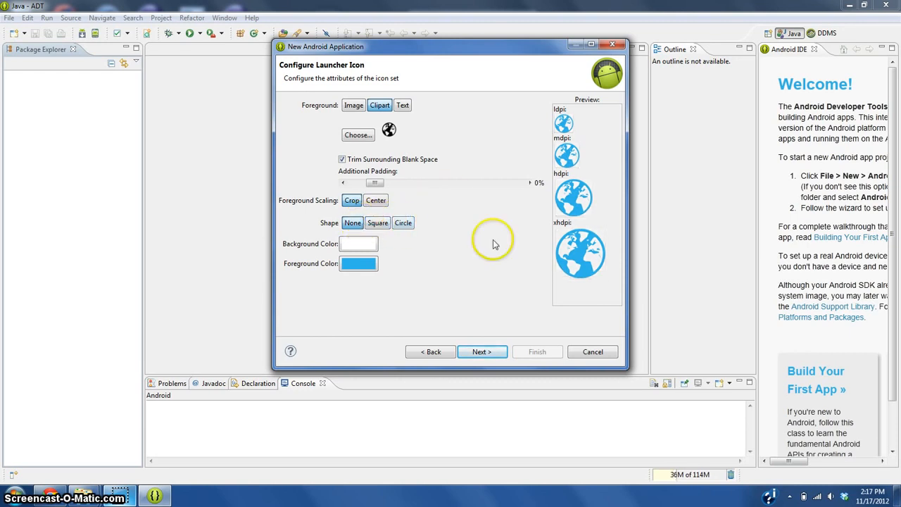
# Step: Accept the launcher icon, preview the available activity templates and choose BlankActivity
pyautogui.click(491, 351)
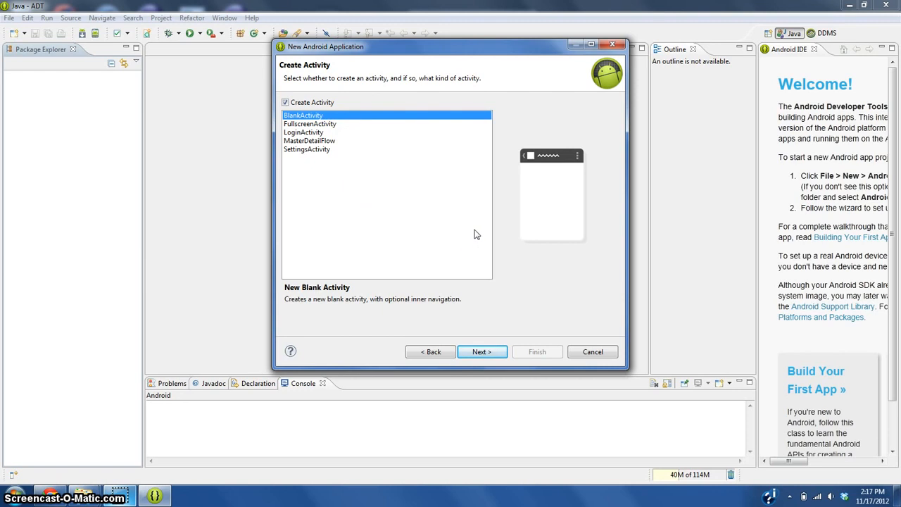
pyautogui.click(336, 133)
pyautogui.click(340, 115)
pyautogui.click(339, 124)
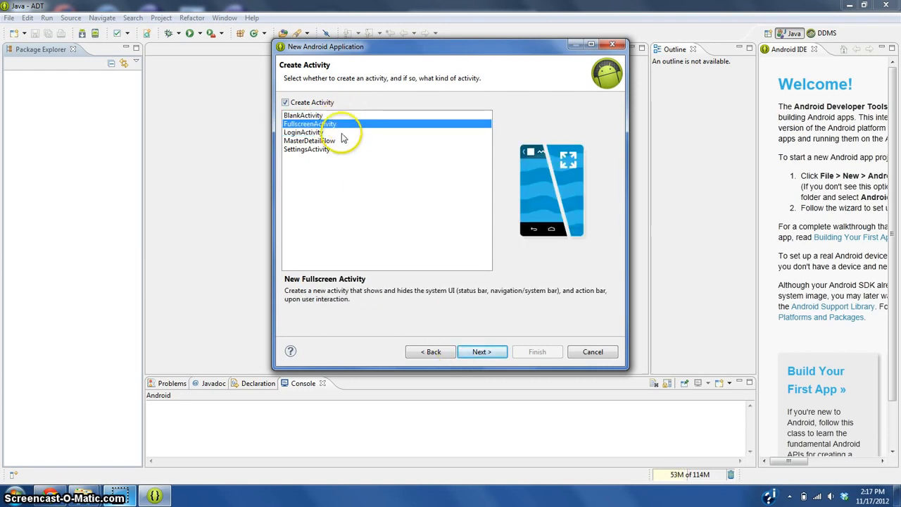
pyautogui.click(340, 142)
pyautogui.click(346, 116)
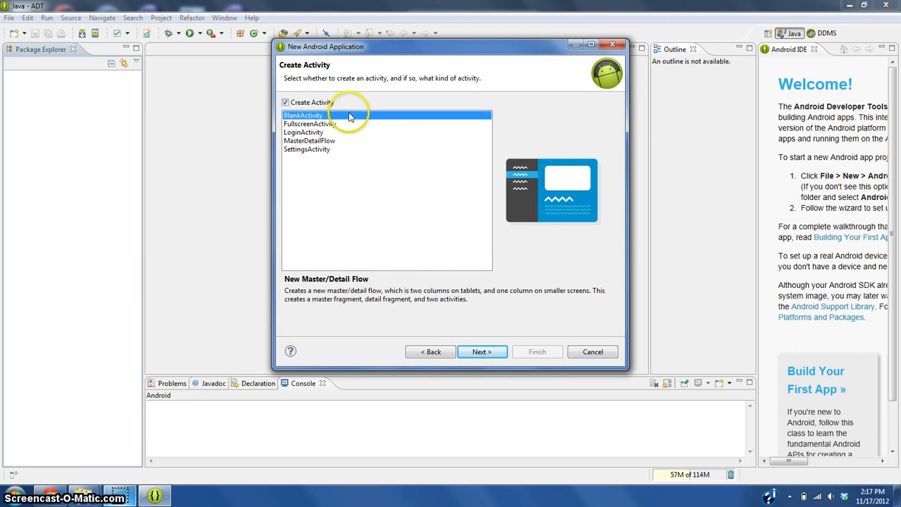
pyautogui.click(480, 351)
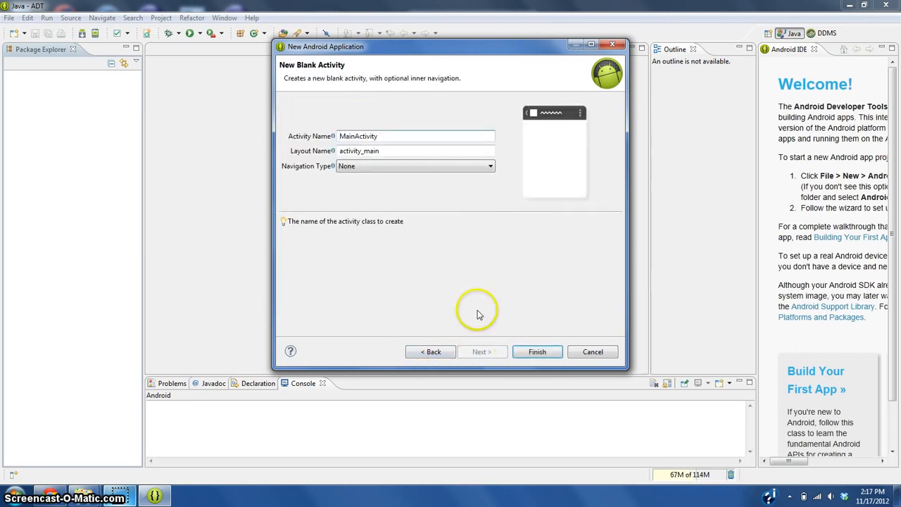
# Step: Finish creating the project with activity name MainActivity, layout name activity_main and navigation type None
pyautogui.doubleClick(370, 139)
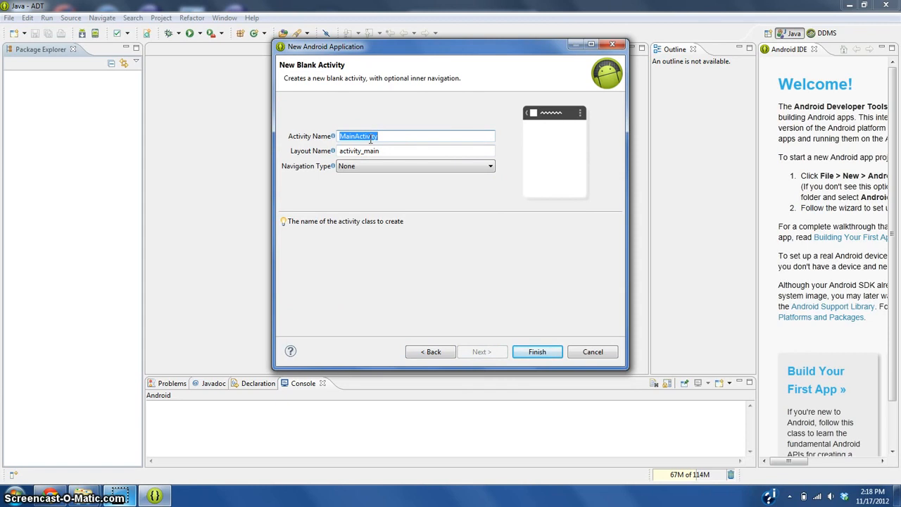
pyautogui.click(394, 151)
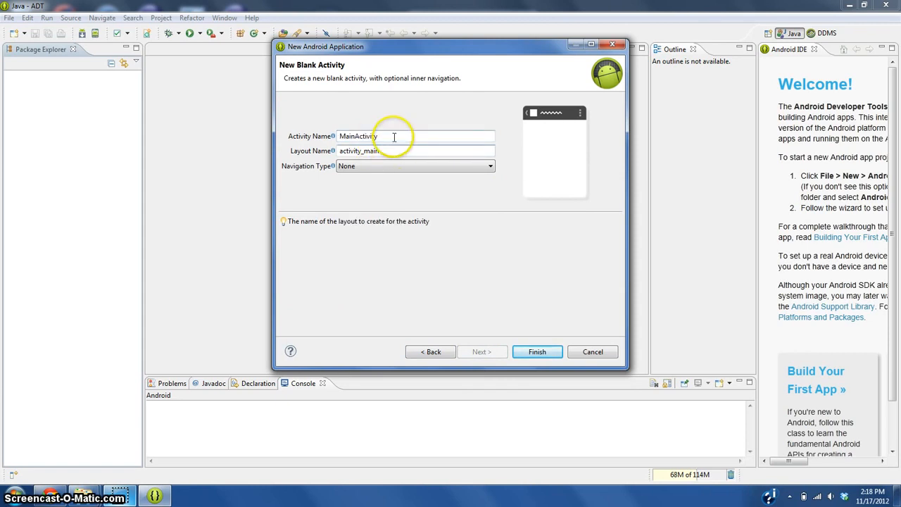
pyautogui.click(392, 137)
pyautogui.click(390, 150)
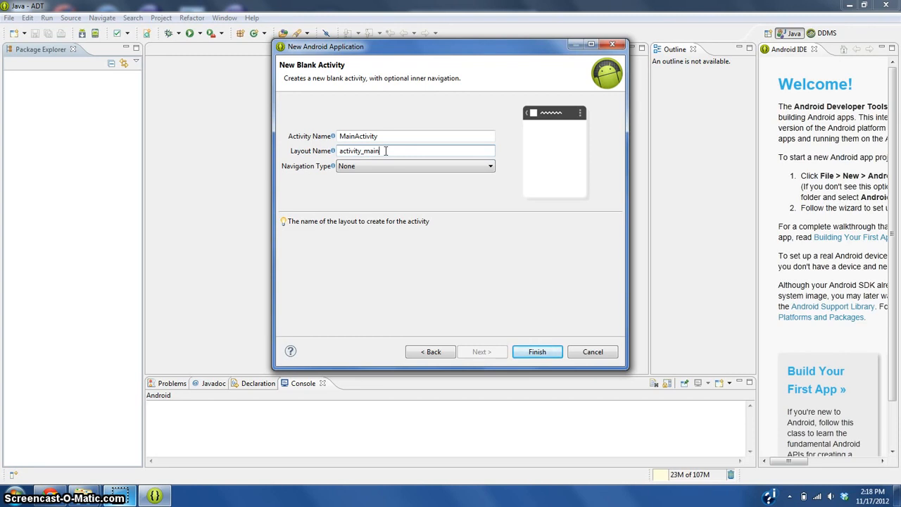
pyautogui.click(366, 167)
pyautogui.click(366, 165)
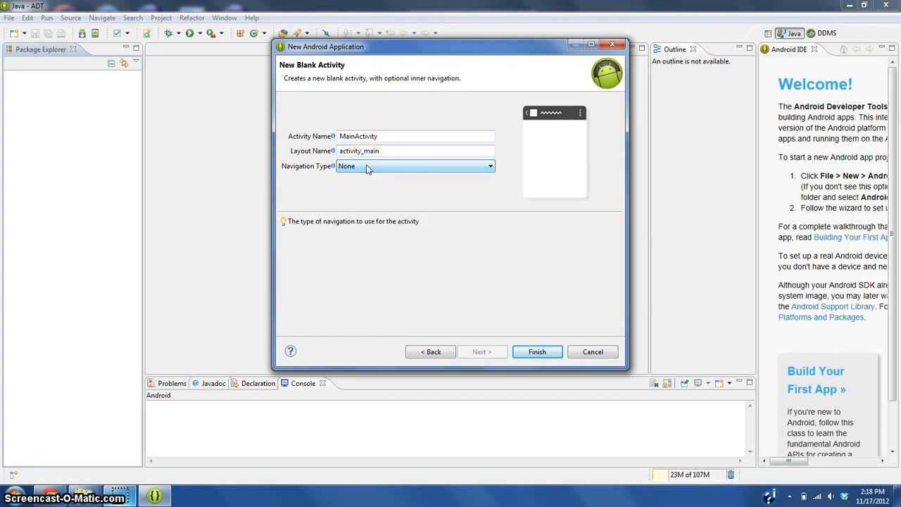
pyautogui.click(528, 354)
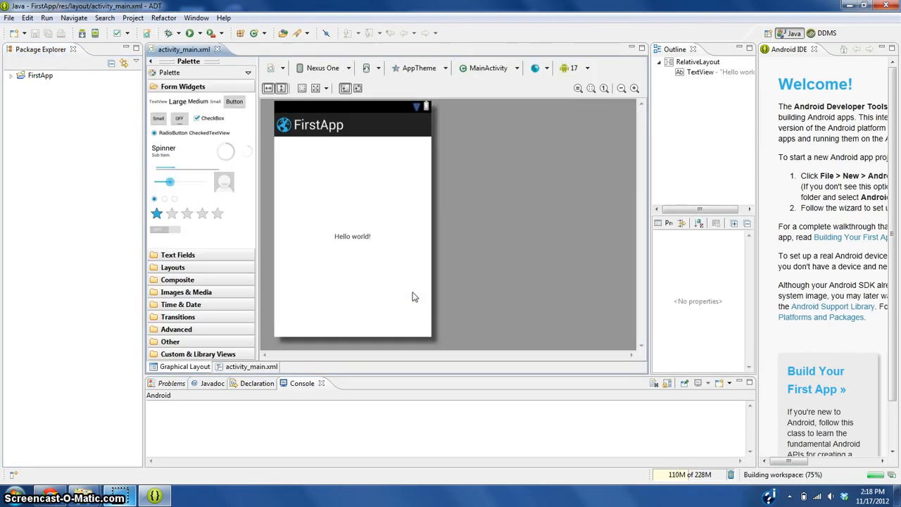
# Step: Delete the "Hello world!" text view from the activity_main.xml layout and select the root RelativeLayout
pyautogui.click(340, 241)
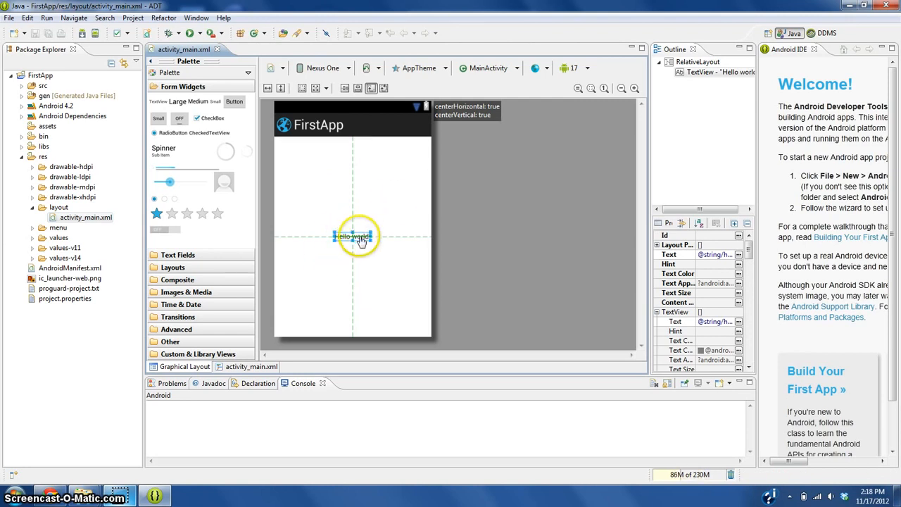
pyautogui.press('Delete')
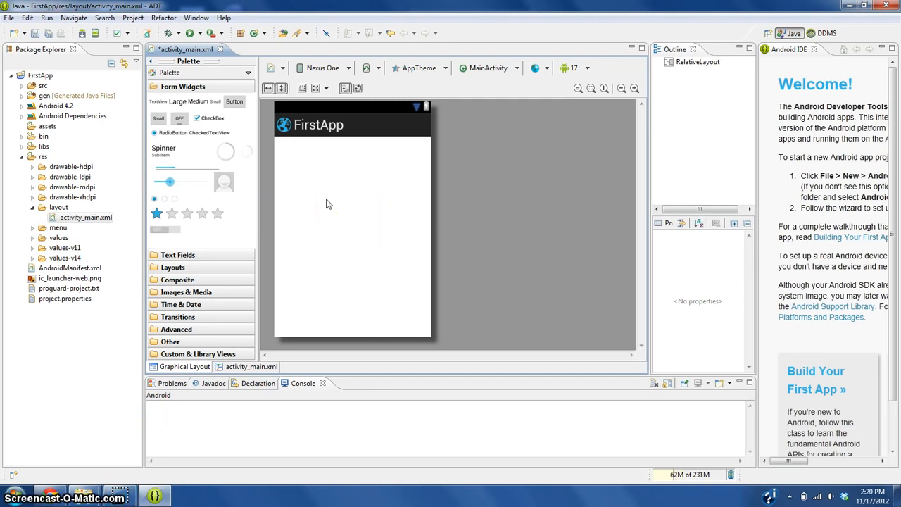
pyautogui.click(321, 132)
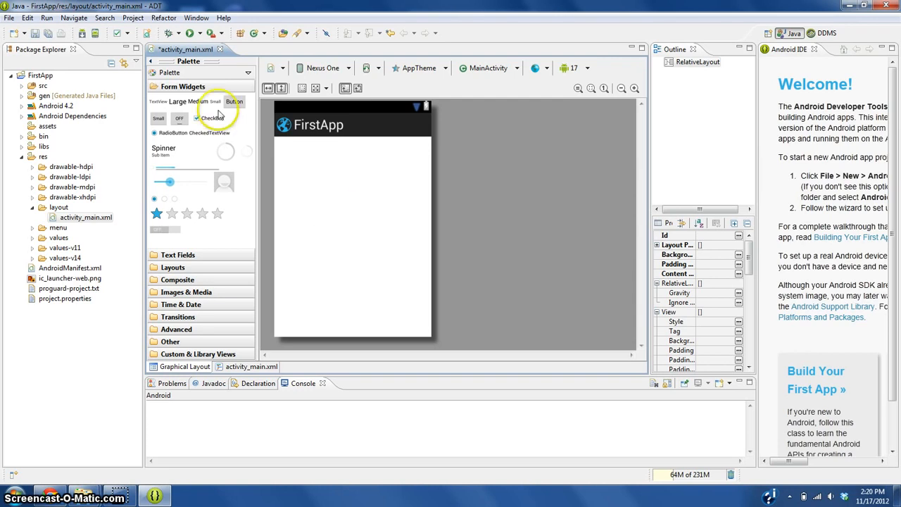
pyautogui.click(368, 318)
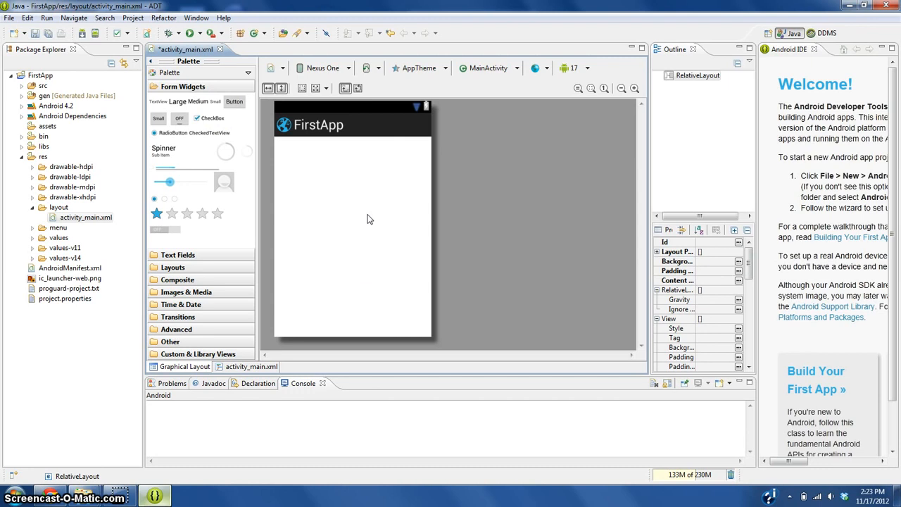
pyautogui.click(342, 149)
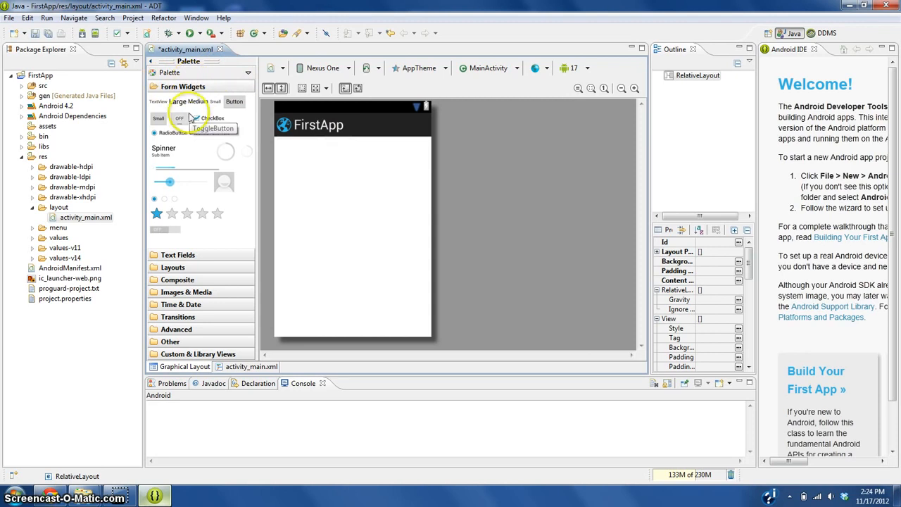
# Step: Add a vertical LinearLayout inside the RelativeLayout, near the upper edge of the app screen
pyautogui.click(176, 269)
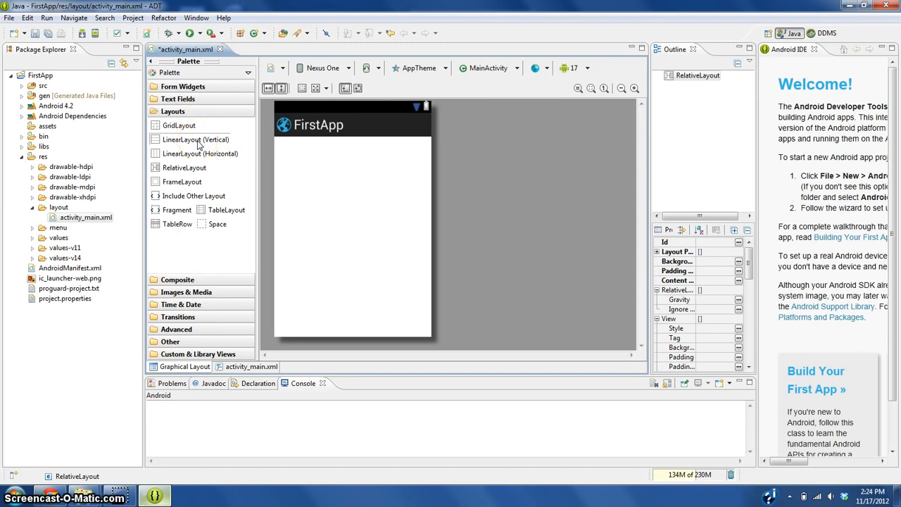
pyautogui.moveTo(199, 144); pyautogui.dragTo(298, 145)
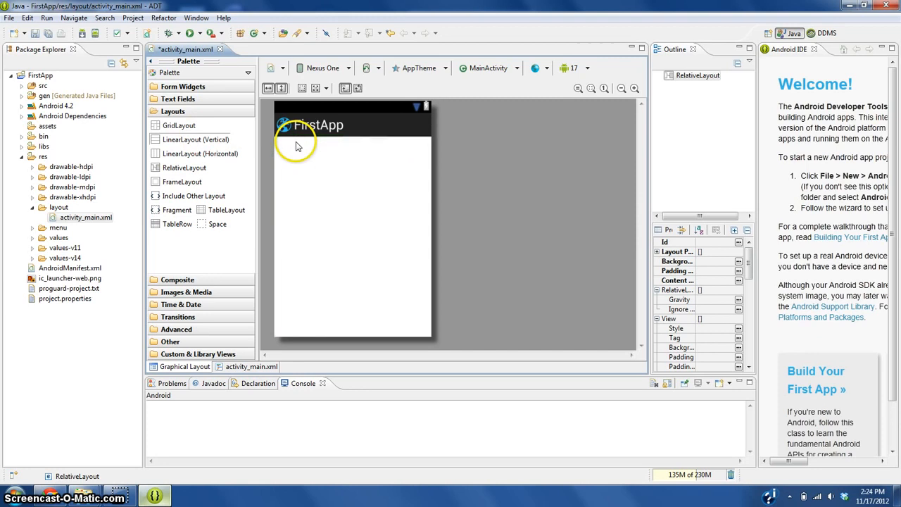
pyautogui.click(341, 195)
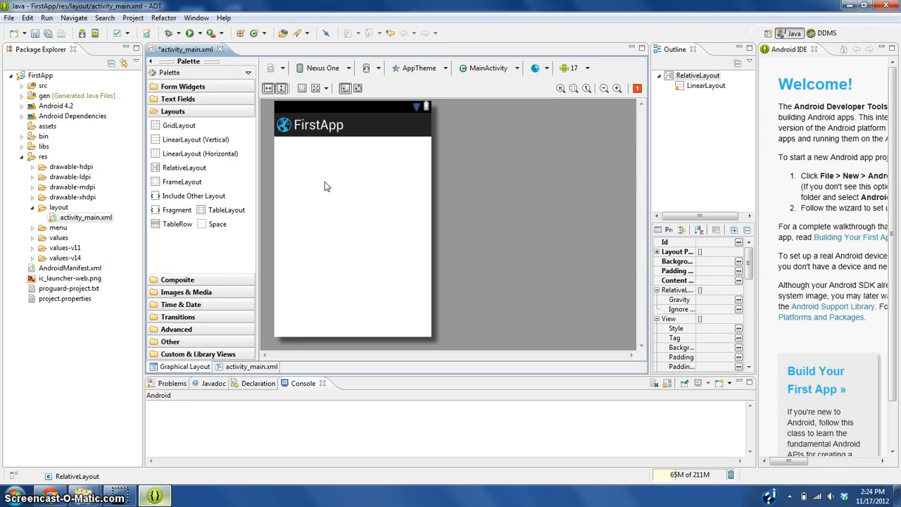
# Step: Try to place a plain TextView inside the LinearLayout, and delete it again
pyautogui.click(706, 85)
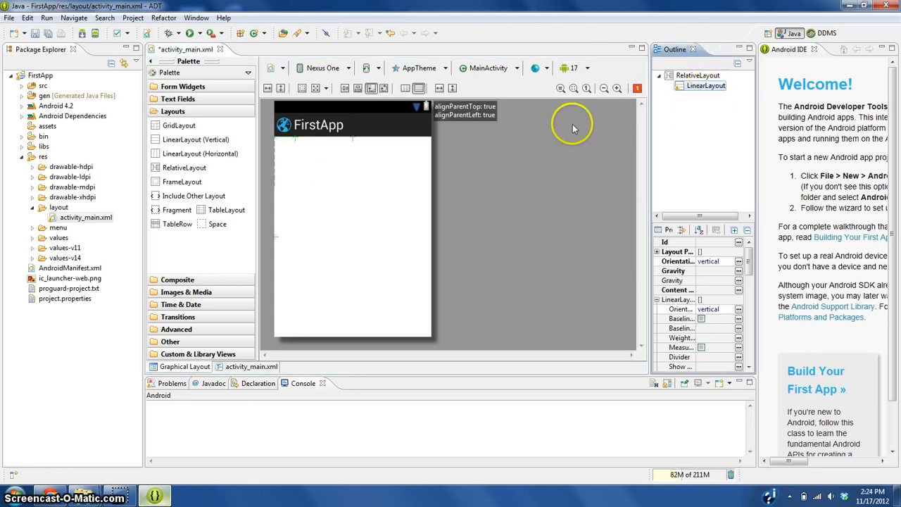
pyautogui.click(188, 87)
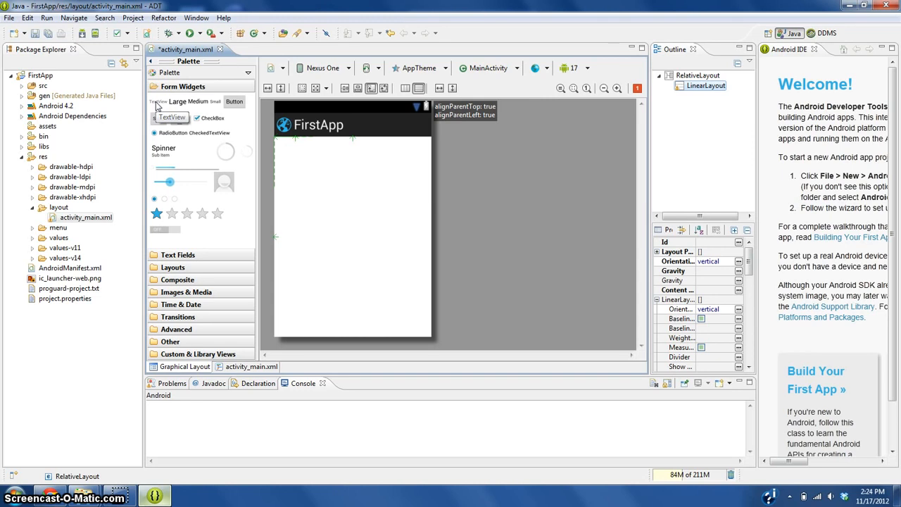
pyautogui.moveTo(158, 106); pyautogui.dragTo(349, 180)
pyautogui.moveTo(345, 184)
pyautogui.mouseDown()
pyautogui.moveTo(401, 127)
pyautogui.moveTo(306, 159)
pyautogui.moveTo(322, 145)
pyautogui.moveTo(336, 170)
pyautogui.mouseUp()
pyautogui.click(325, 167)
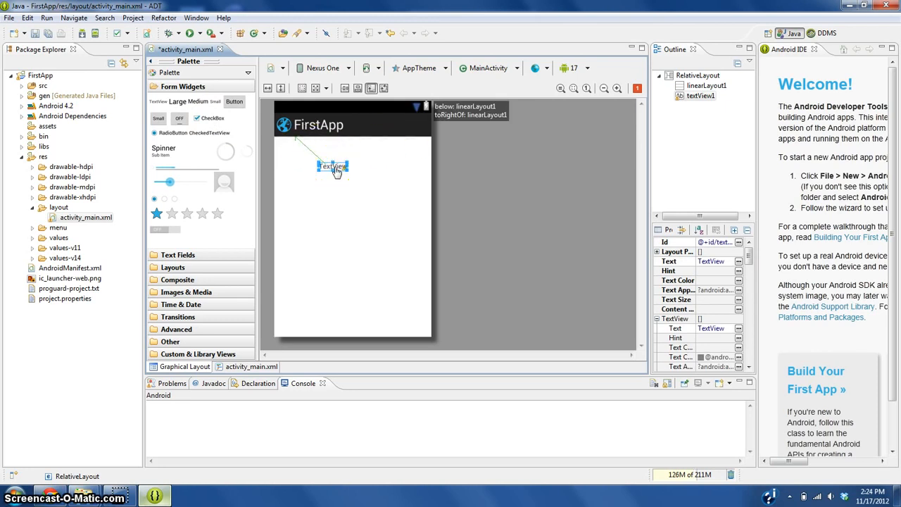
pyautogui.press('Delete')
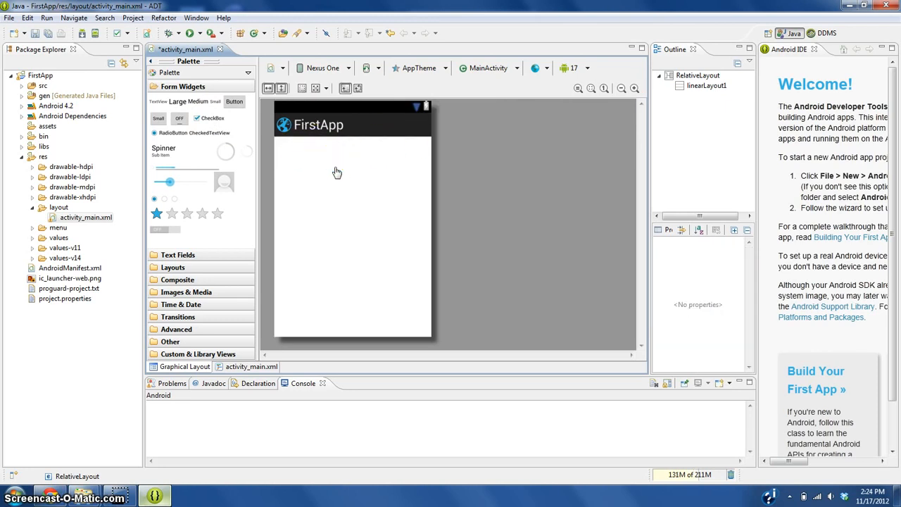
pyautogui.click(700, 92)
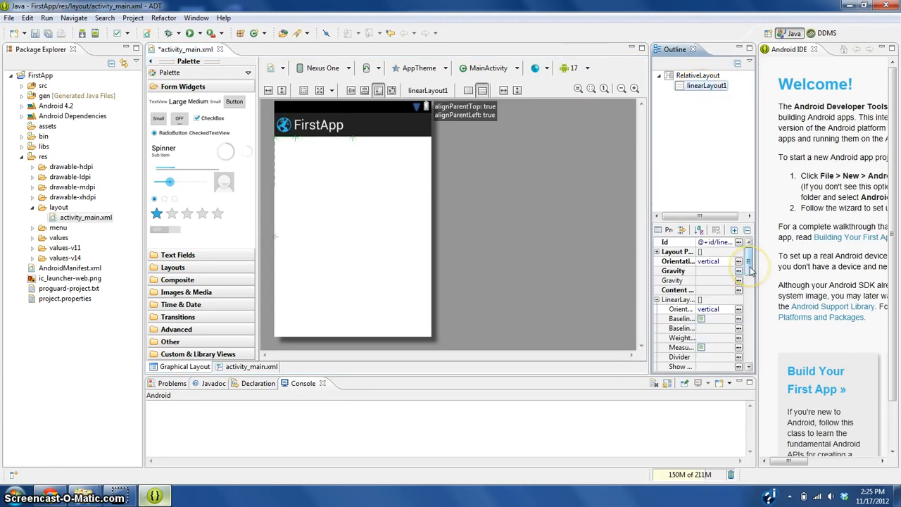
pyautogui.moveTo(751, 271); pyautogui.dragTo(741, 362)
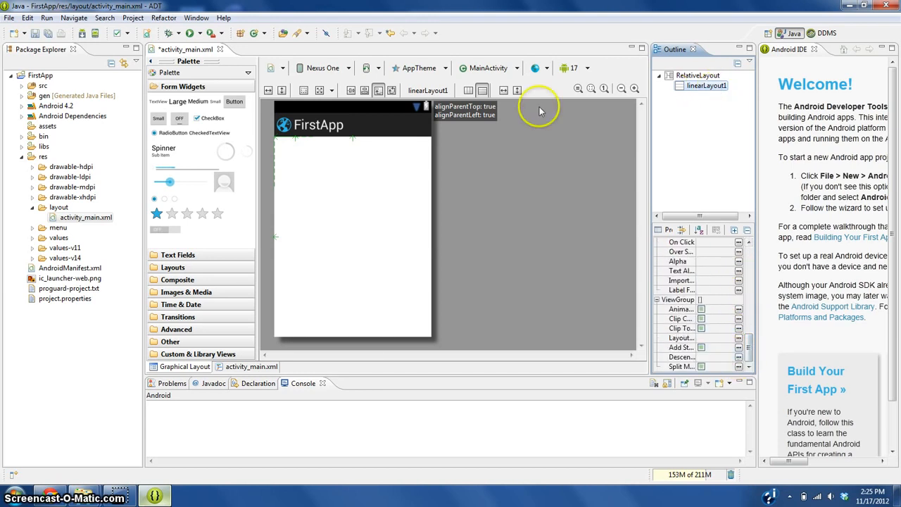
pyautogui.click(312, 157)
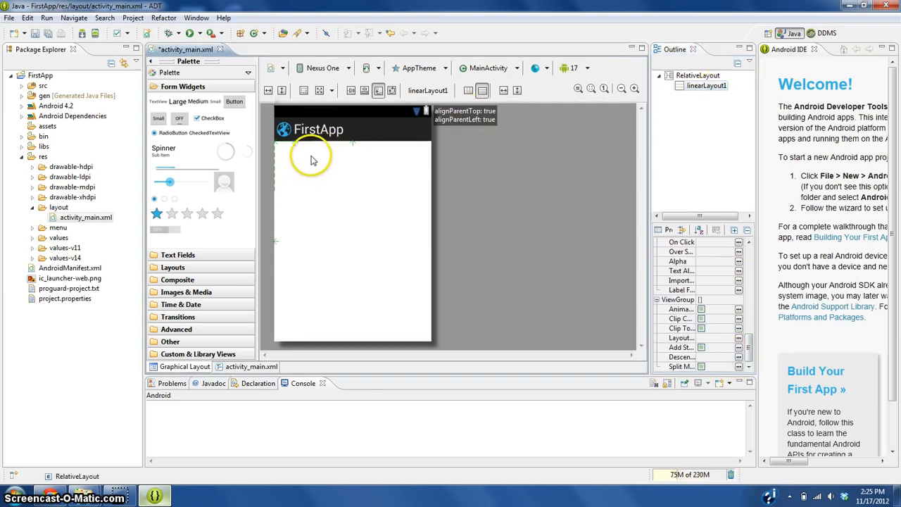
pyautogui.click(360, 200)
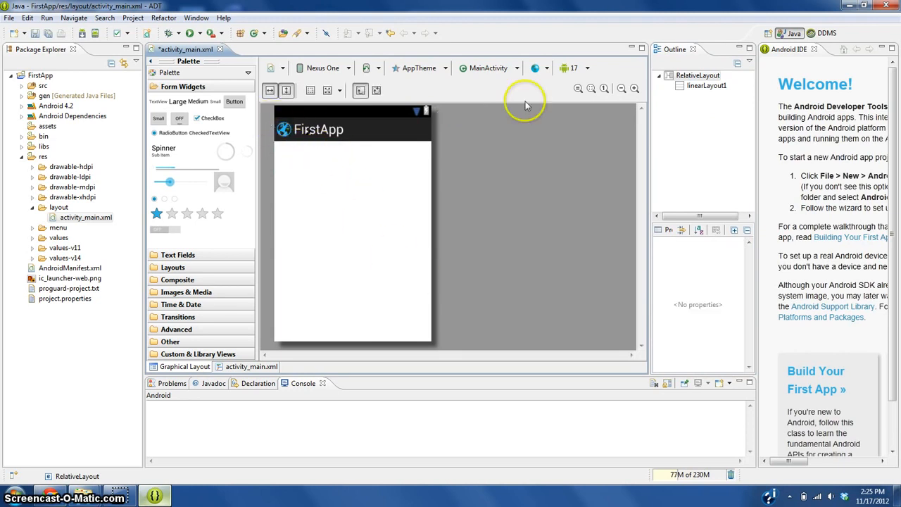
# Step: Set both the layout width and the layout height of the LinearLayout to Match Parent
pyautogui.click(721, 85)
pyautogui.rightClick(722, 86)
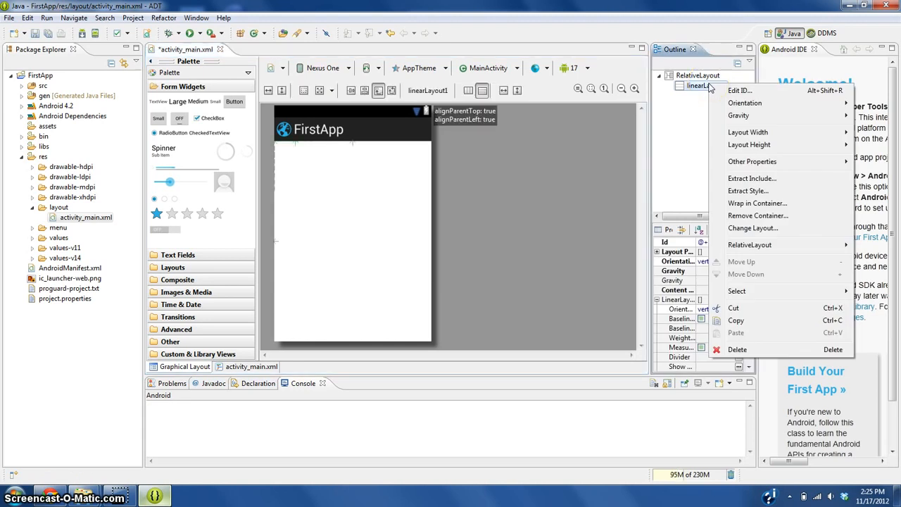
pyautogui.moveTo(739, 132)
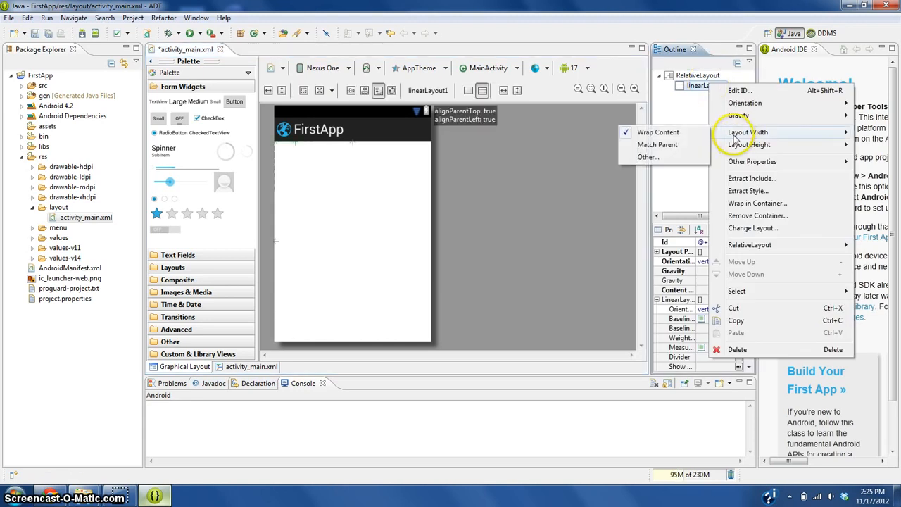
pyautogui.click(665, 146)
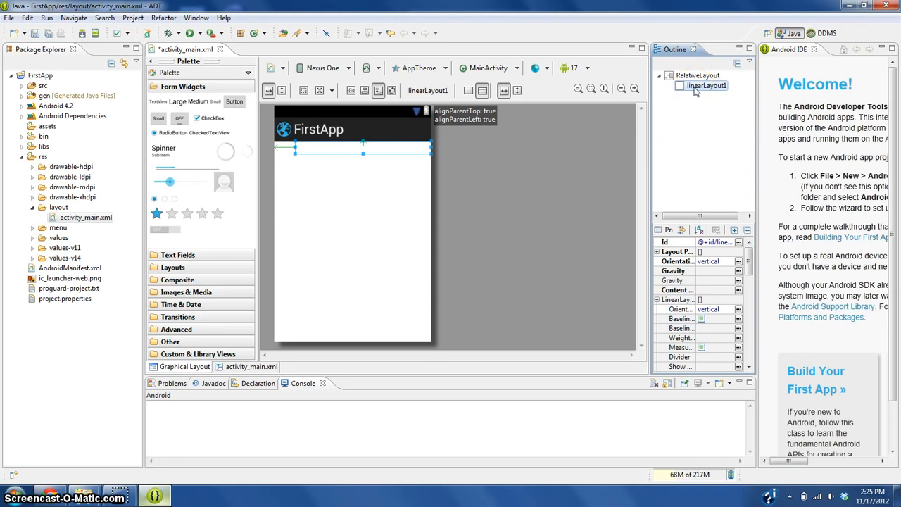
pyautogui.rightClick(695, 92)
pyautogui.moveTo(794, 149)
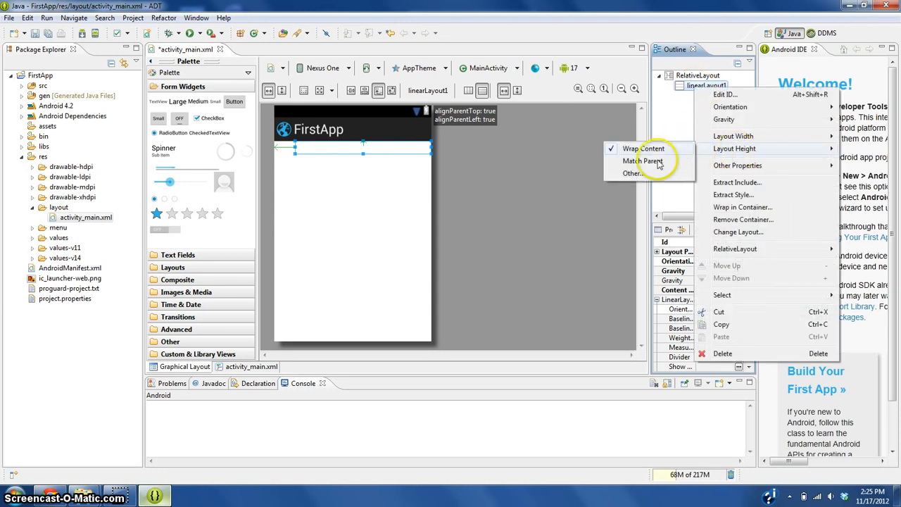
pyautogui.click(659, 162)
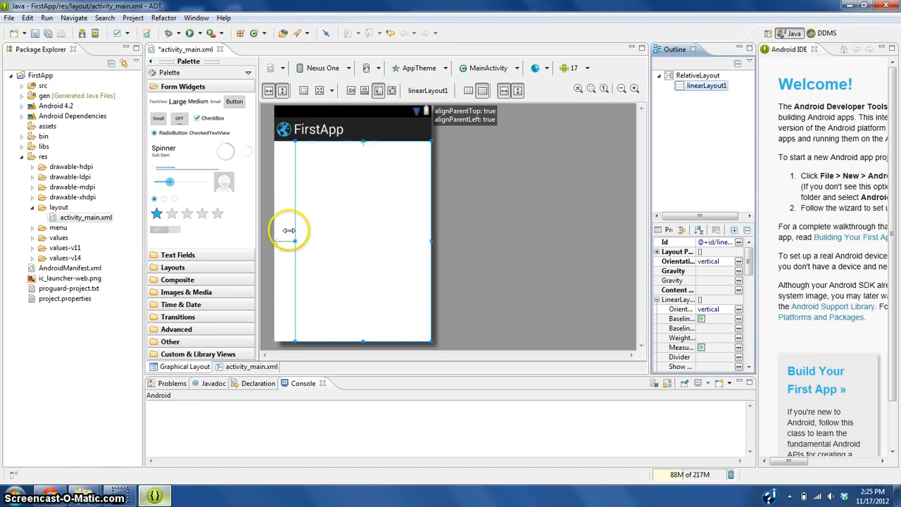
# Step: Stretch the LinearLayout's left edge out to the left edge of its parent RelativeLayout
pyautogui.click(278, 145)
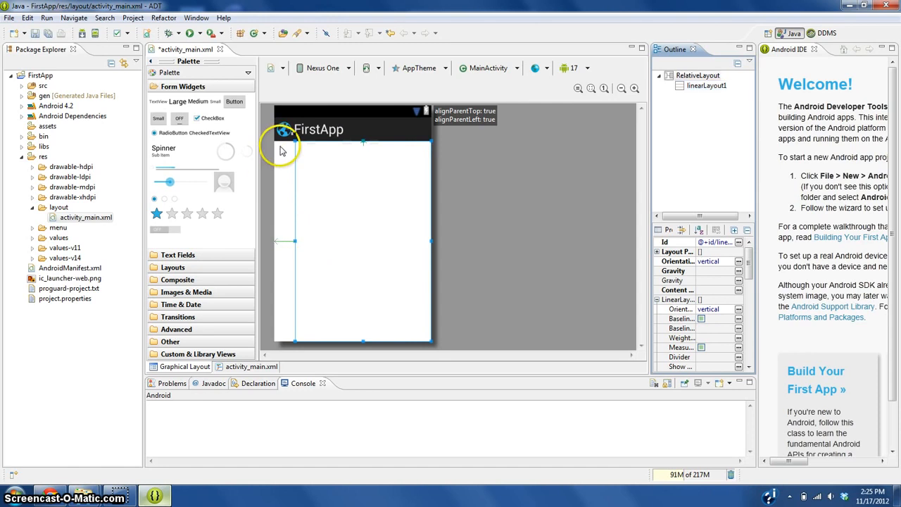
pyautogui.click(359, 183)
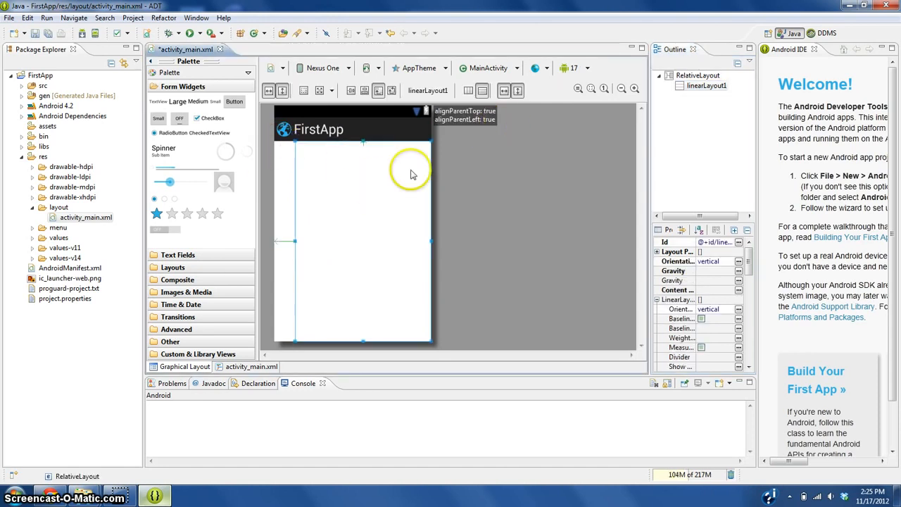
pyautogui.moveTo(294, 240); pyautogui.dragTo(275, 240)
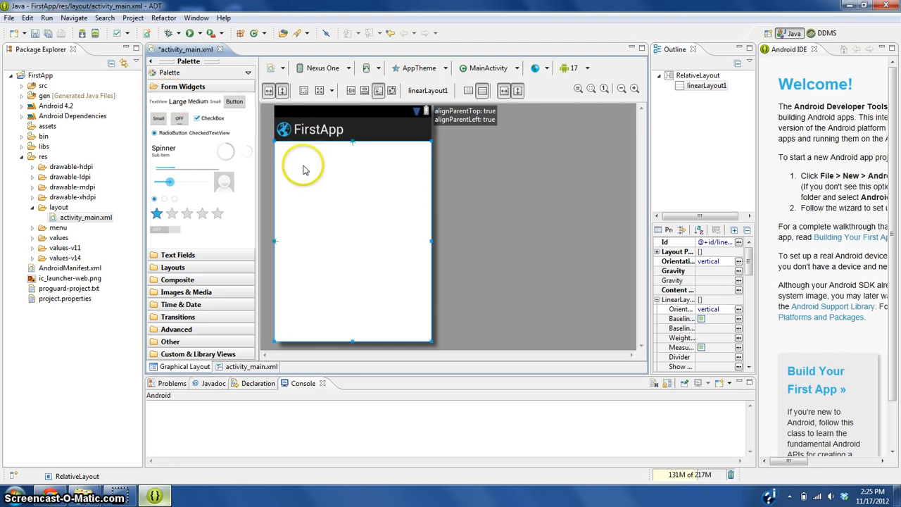
# Step: Add a plain TextView inside the LinearLayout and enter "Number 1" as a new string resource for its text
pyautogui.moveTo(156, 102); pyautogui.dragTo(301, 176)
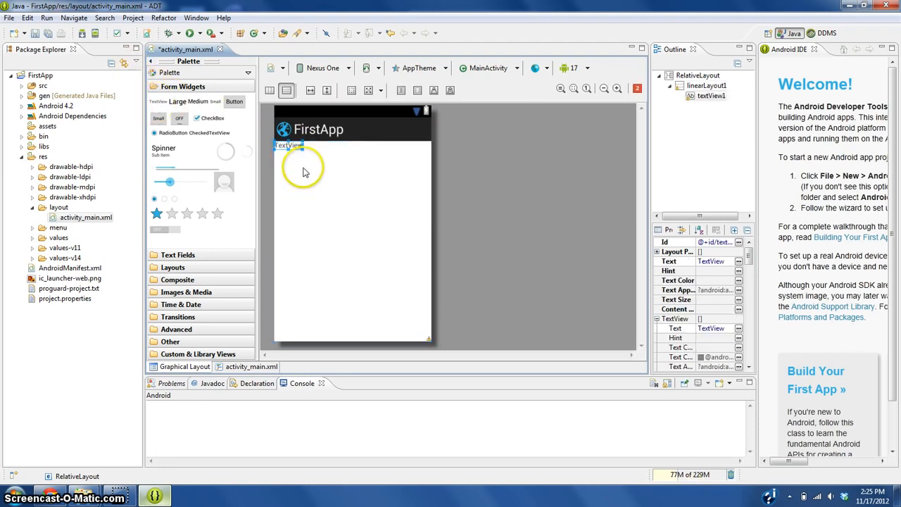
pyautogui.rightClick(295, 154)
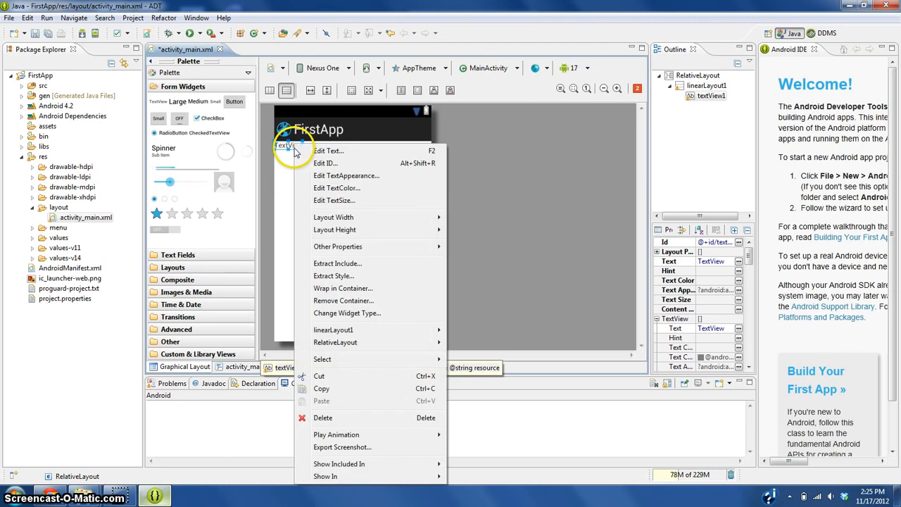
pyautogui.click(340, 154)
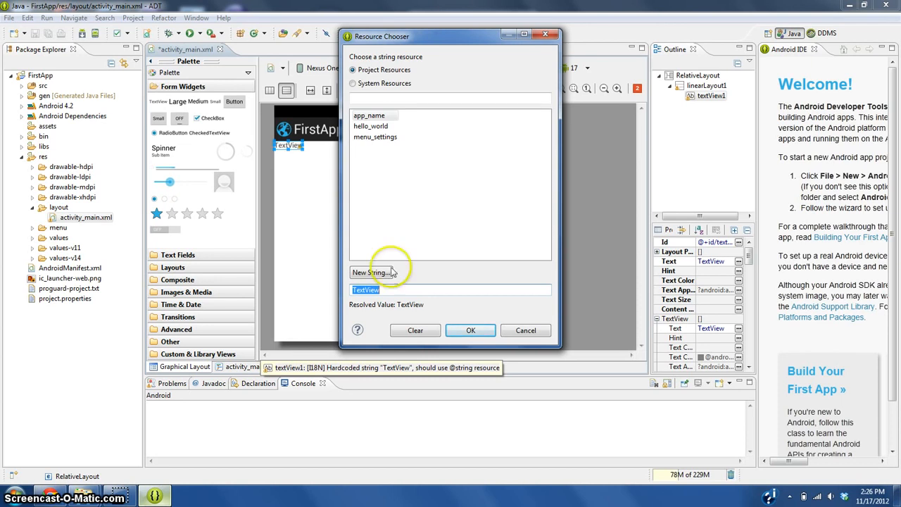
pyautogui.click(362, 274)
pyautogui.click(361, 276)
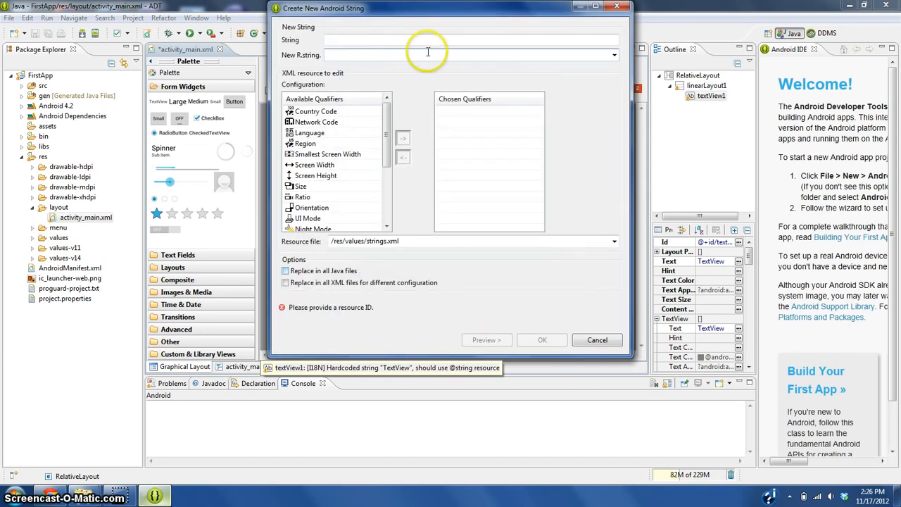
pyautogui.click(367, 39)
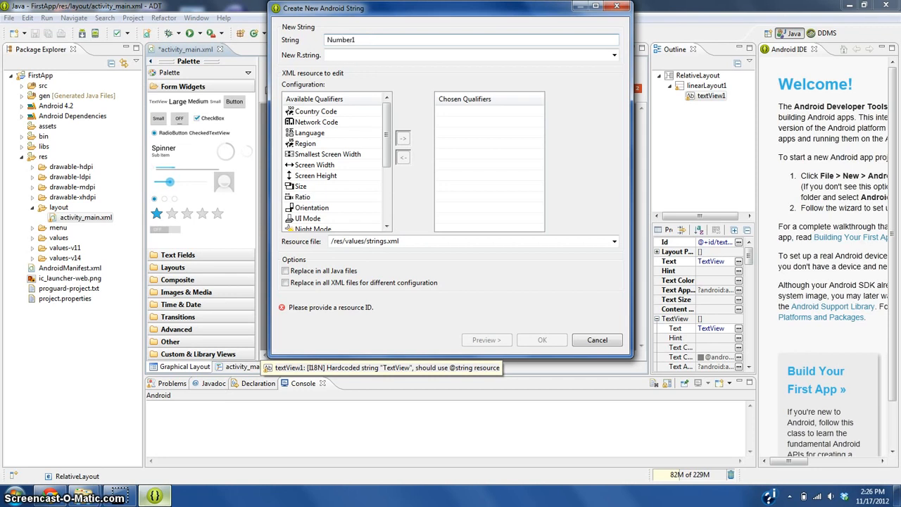
pyautogui.hotkey('alt', 'space')
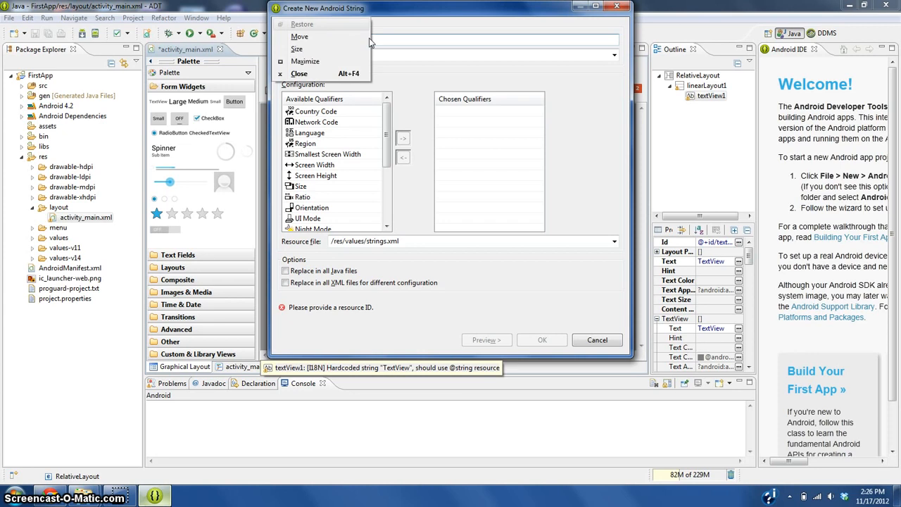
pyautogui.click(426, 29)
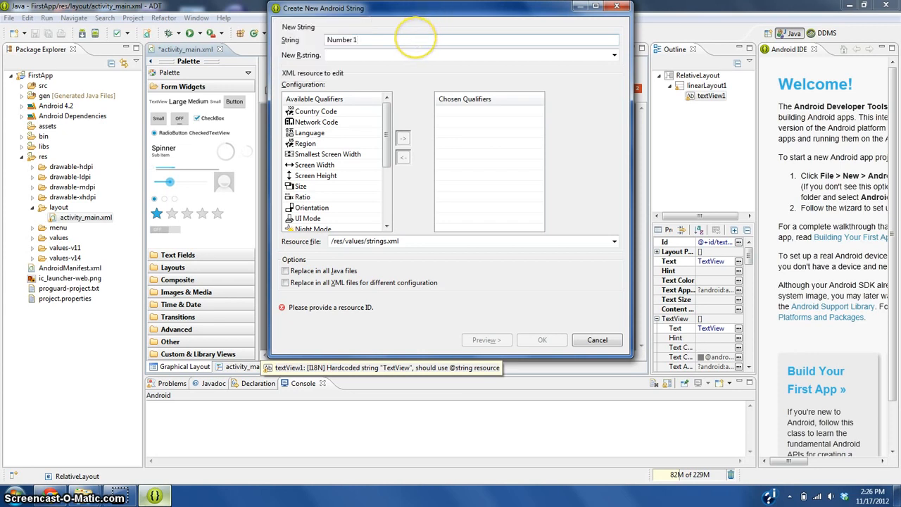
# Step: Give the new string the R.string name num1 and apply it as the TextView's text
pyautogui.click(374, 52)
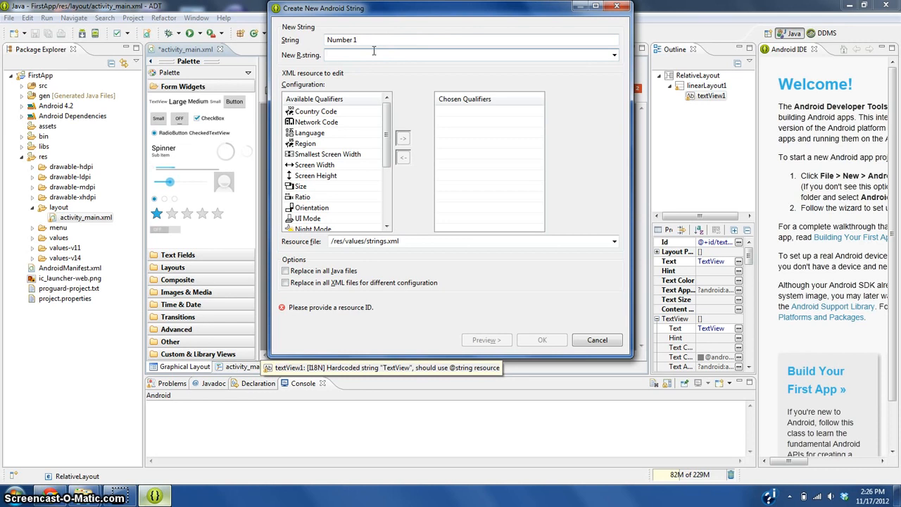
pyautogui.write('num1')
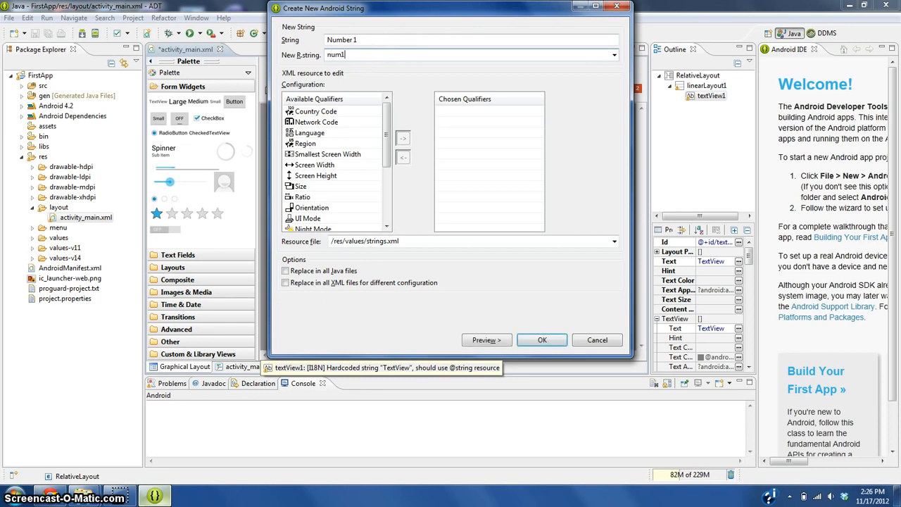
pyautogui.click(546, 340)
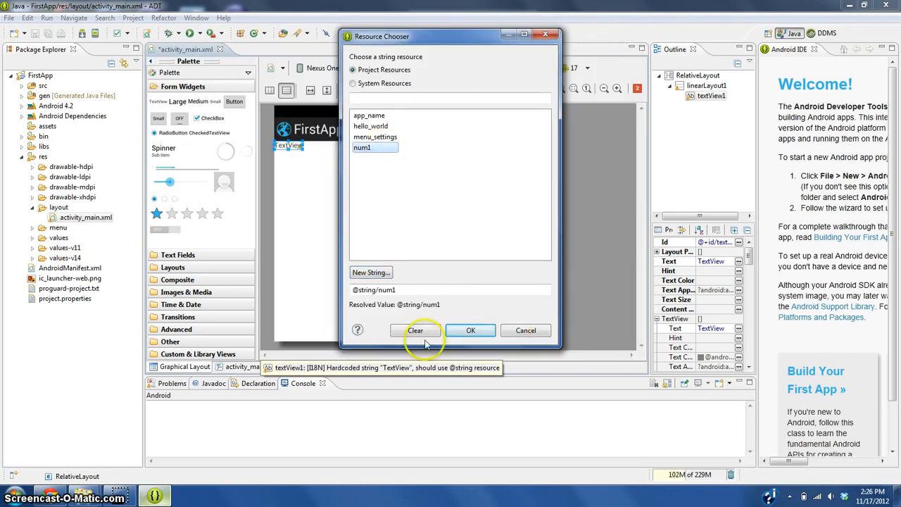
pyautogui.click(468, 331)
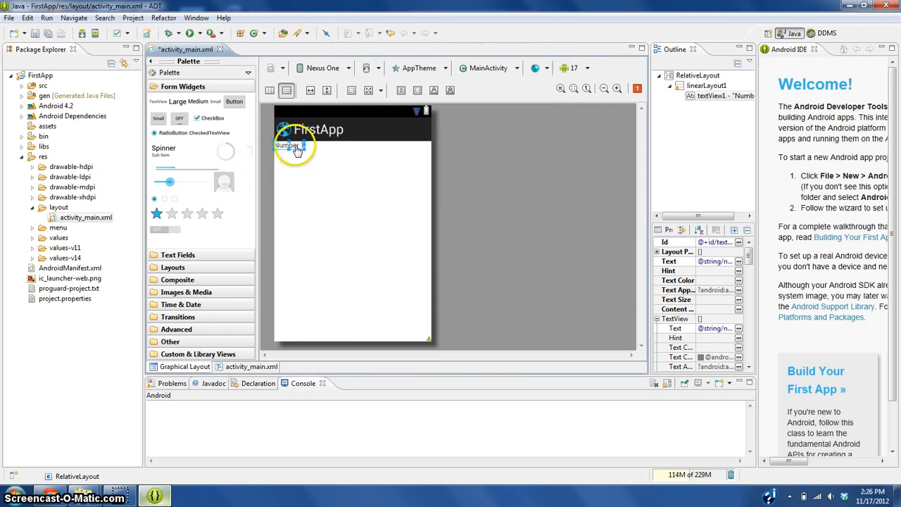
# Step: Change the ID of the "Number 1" TextView to num1
pyautogui.click(372, 174)
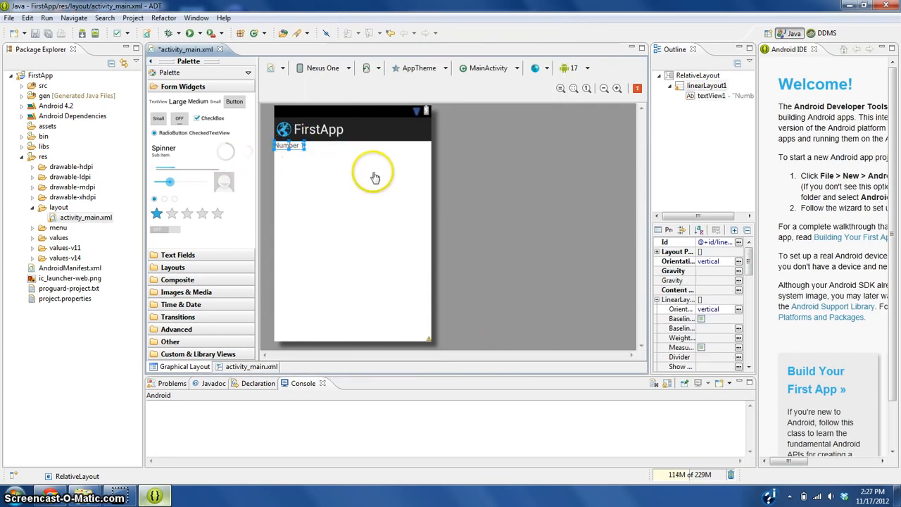
pyautogui.click(299, 149)
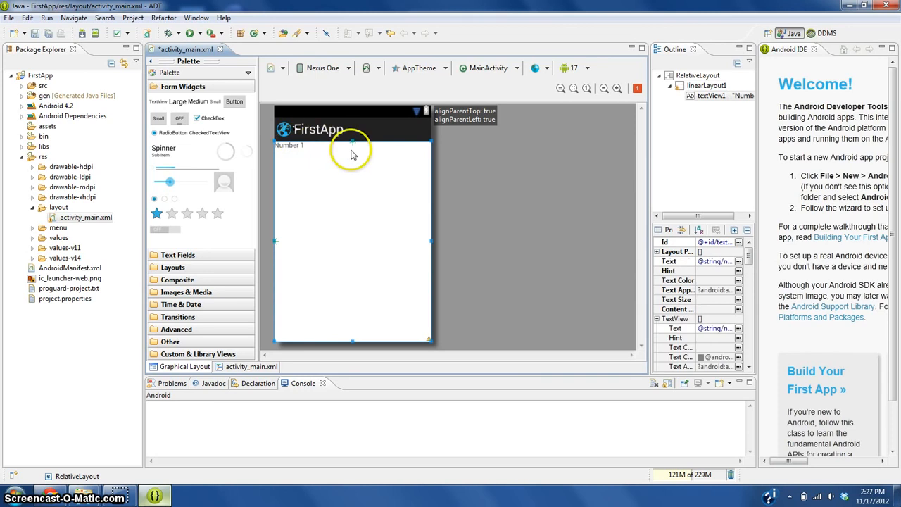
pyautogui.moveTo(352, 155); pyautogui.dragTo(382, 157)
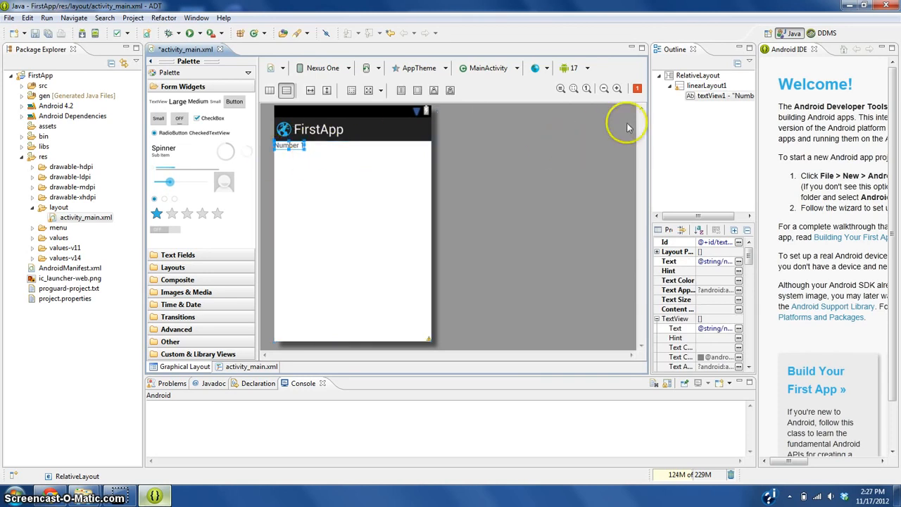
pyautogui.rightClick(704, 98)
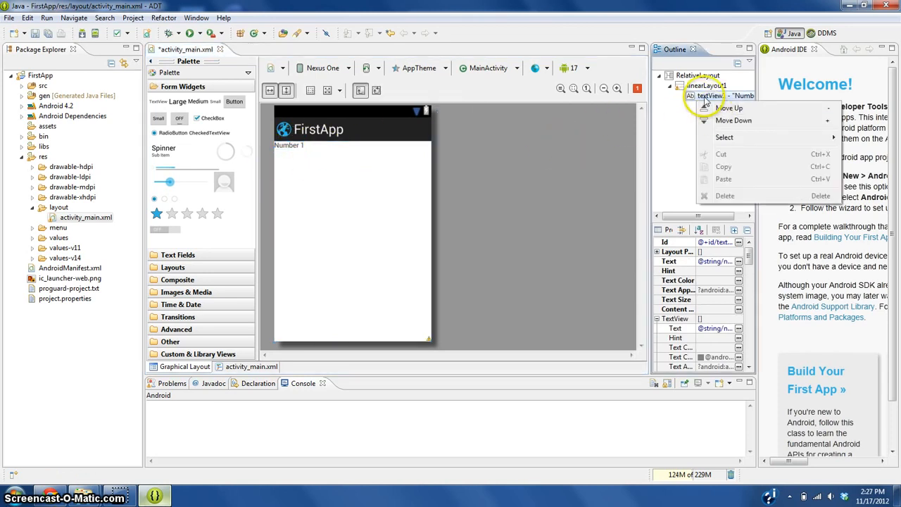
pyautogui.click(704, 98)
pyautogui.rightClick(706, 98)
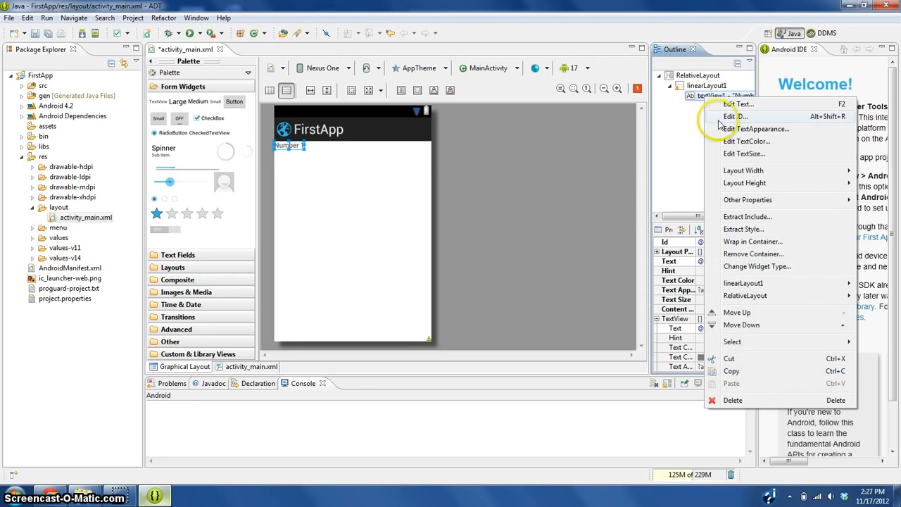
pyautogui.click(725, 117)
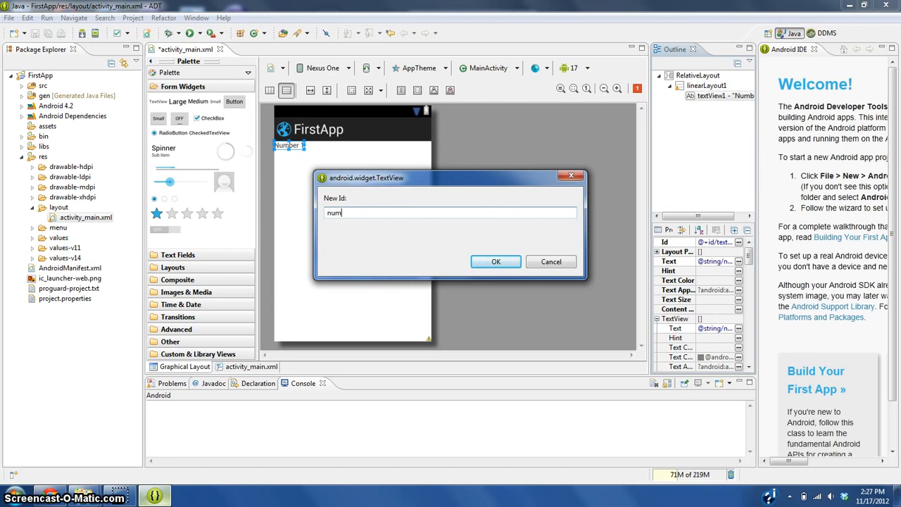
pyautogui.write('num1')
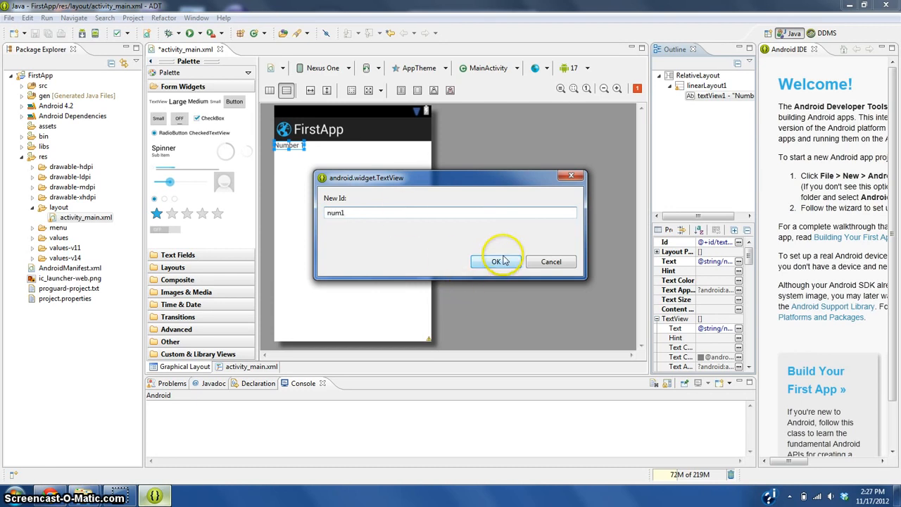
pyautogui.click(495, 261)
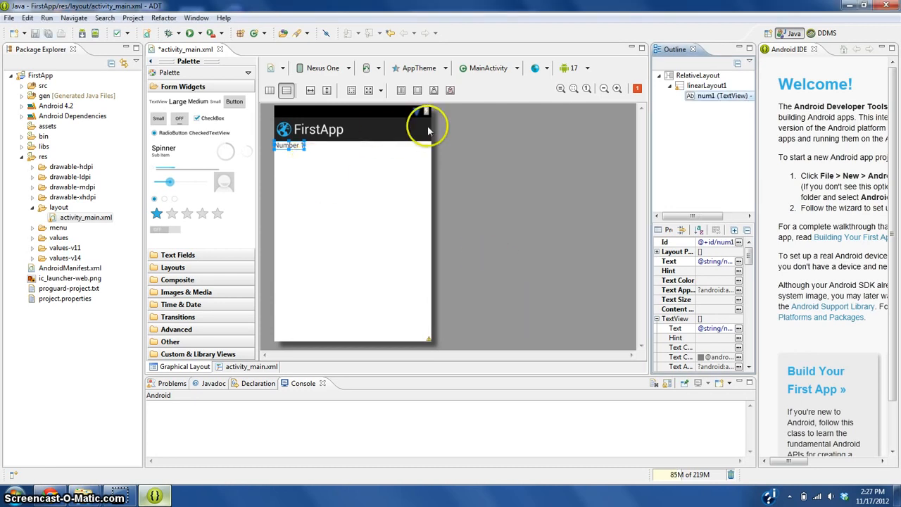
# Step: Add a Plain Text field to the LinearLayout directly beneath the "Number 1" TextView
pyautogui.click(302, 159)
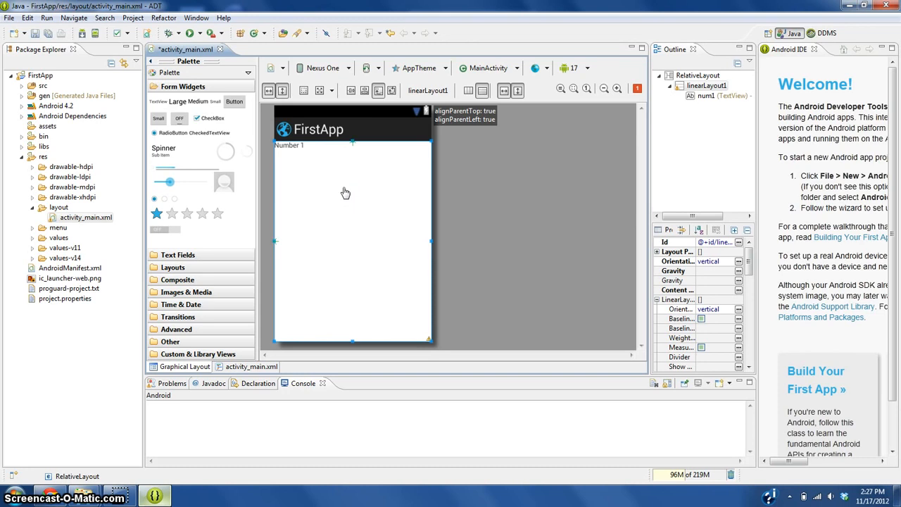
pyautogui.click(296, 148)
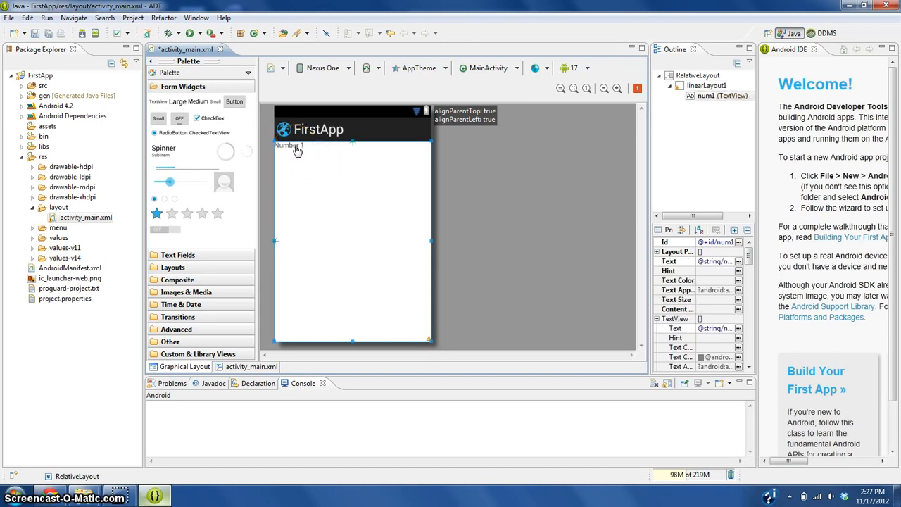
pyautogui.click(188, 257)
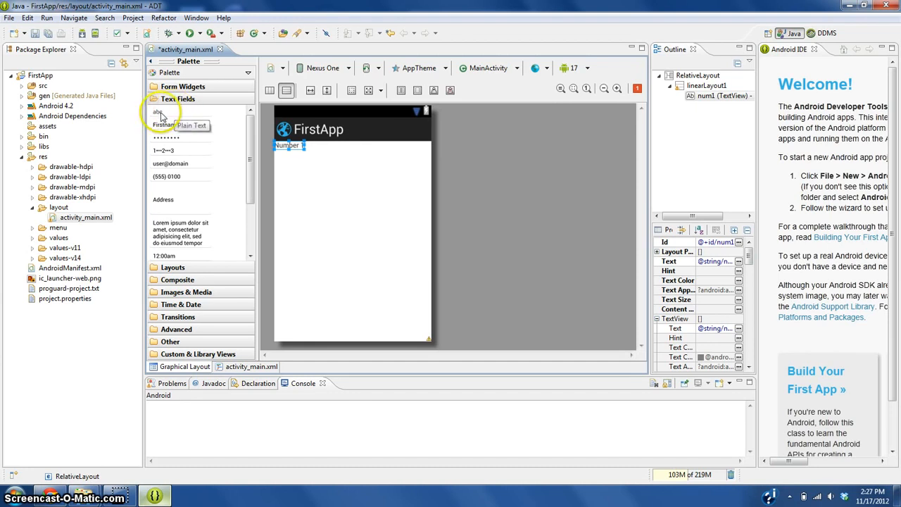
pyautogui.moveTo(161, 116); pyautogui.dragTo(333, 195)
pyautogui.click(333, 165)
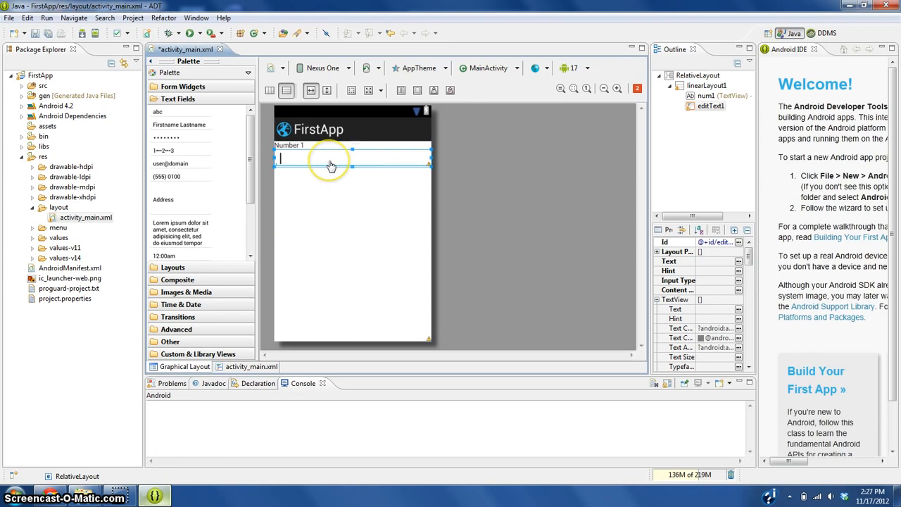
# Step: Change the ID of the text field under "Number 1" to num1text
pyautogui.rightClick(702, 111)
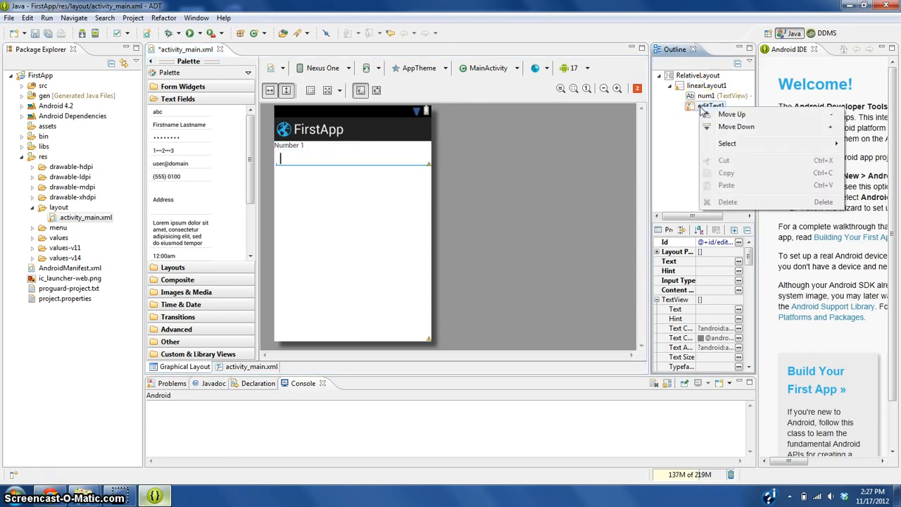
pyautogui.click(701, 107)
pyautogui.rightClick(702, 107)
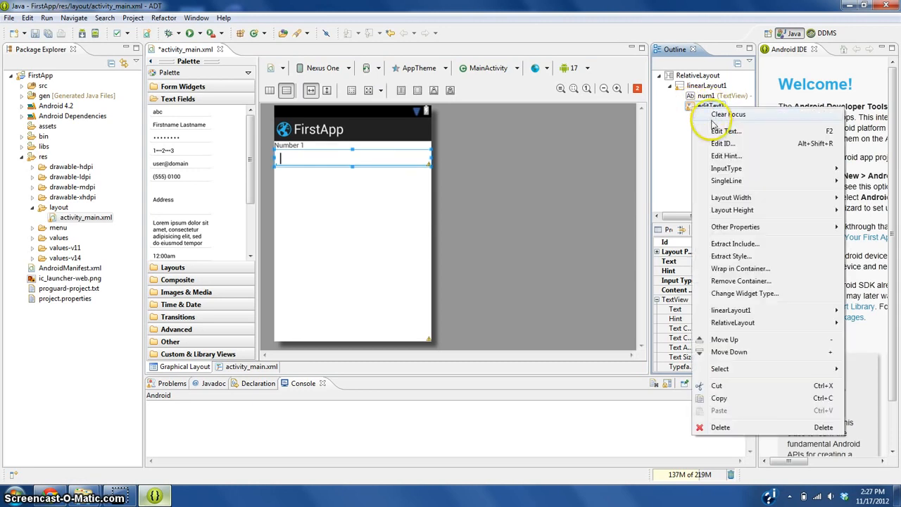
pyautogui.click(721, 143)
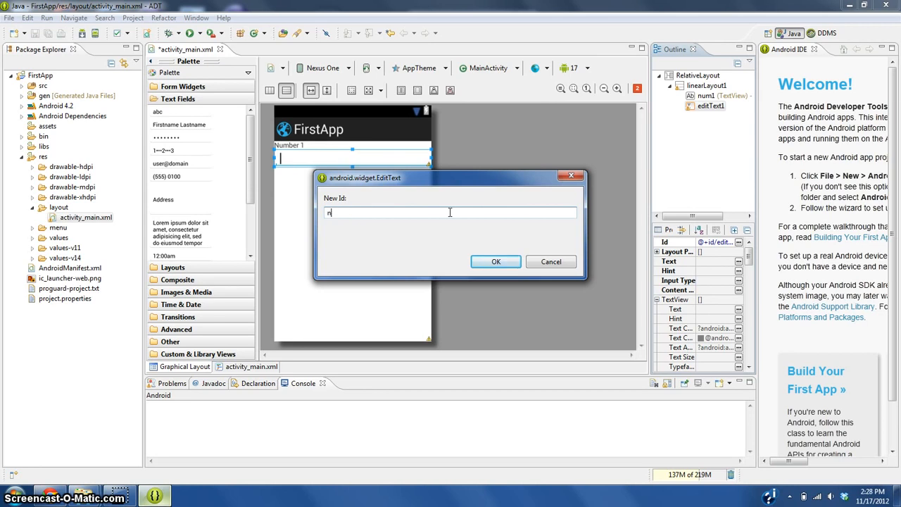
pyautogui.write('num1')
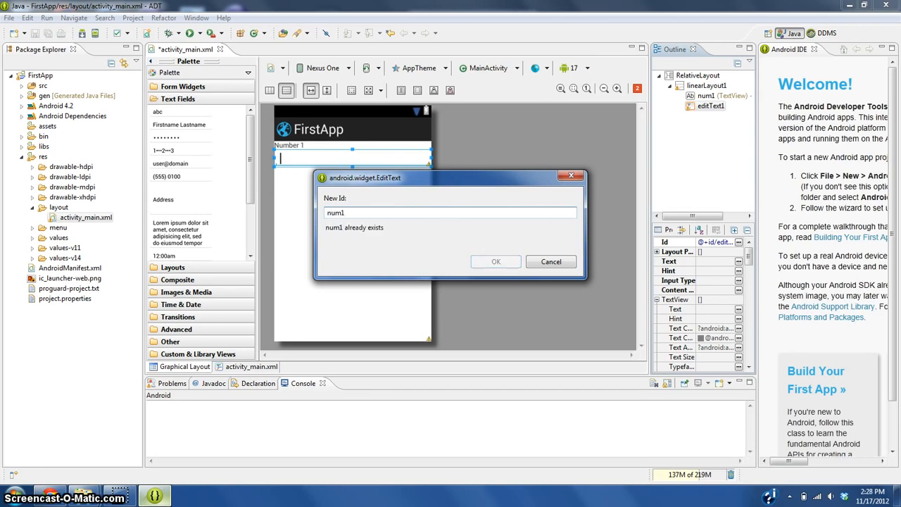
pyautogui.write('text')
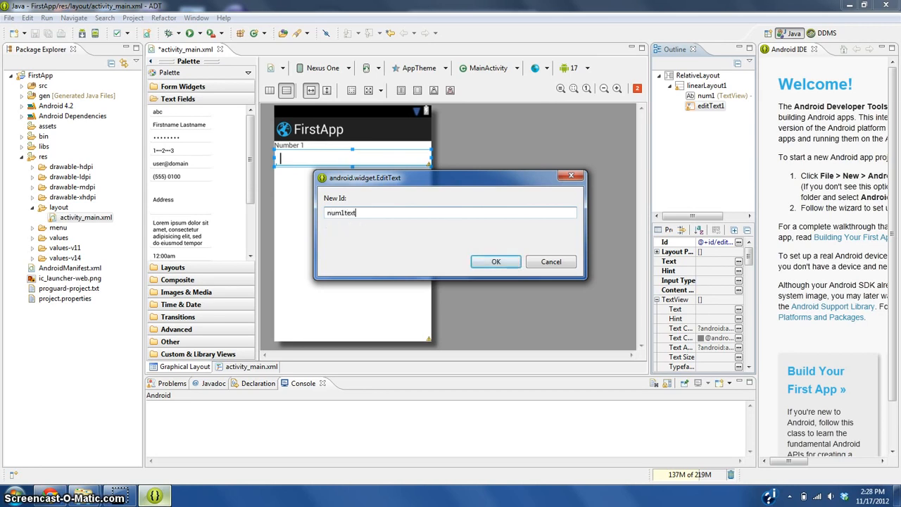
pyautogui.click(493, 262)
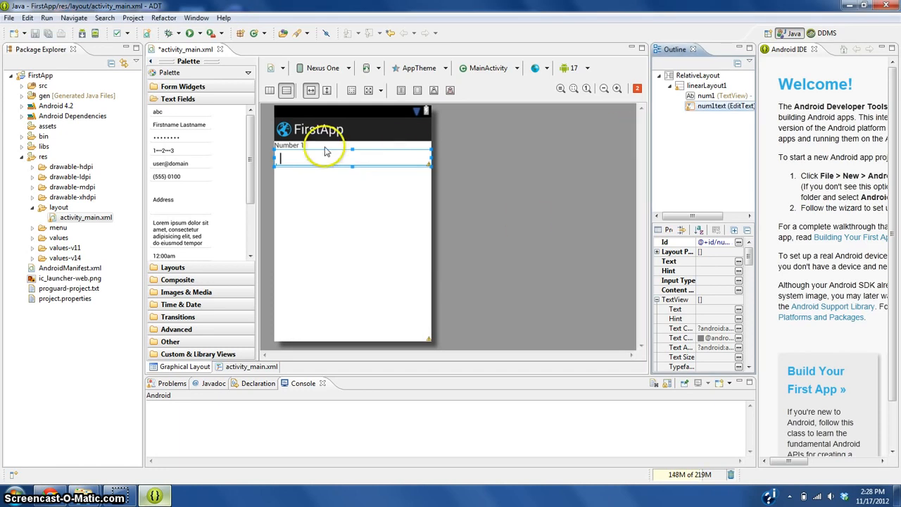
# Step: Add a plain TextView to the LinearLayout directly beneath the num1text field
pyautogui.click(187, 99)
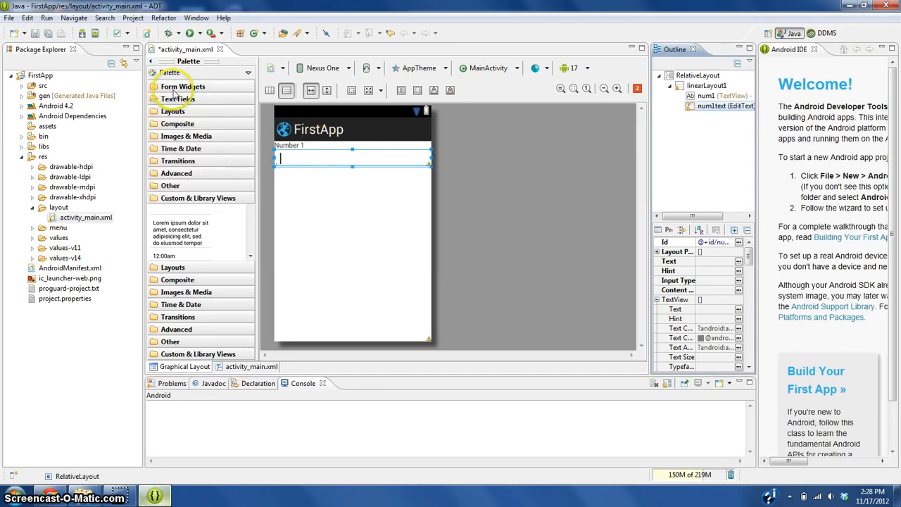
pyautogui.click(197, 86)
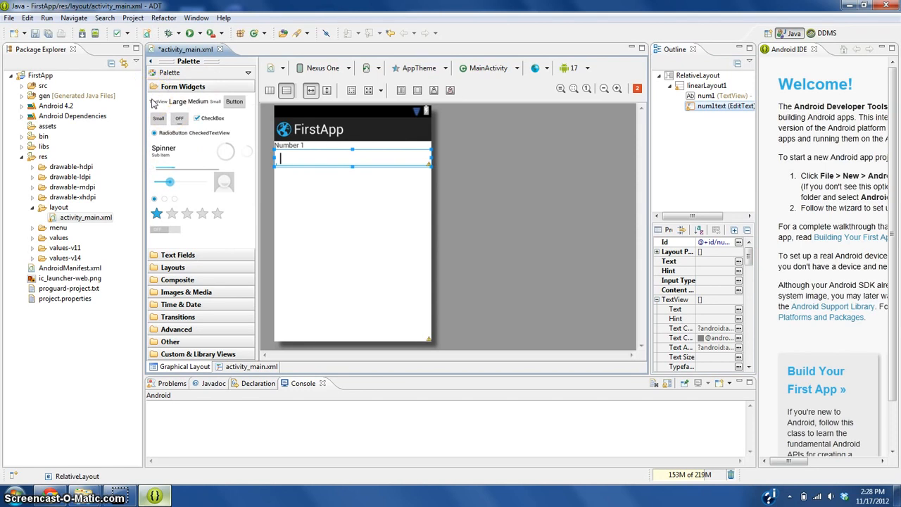
pyautogui.moveTo(217, 124); pyautogui.dragTo(316, 191)
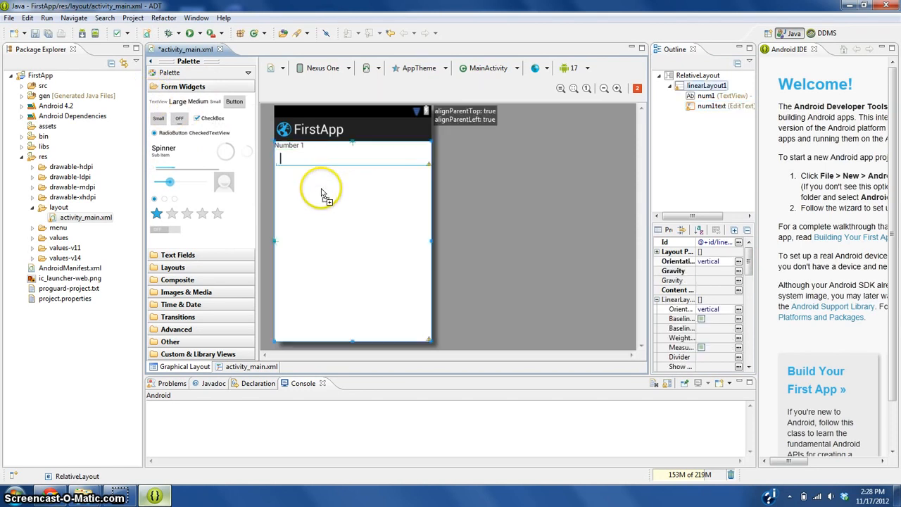
pyautogui.click(292, 172)
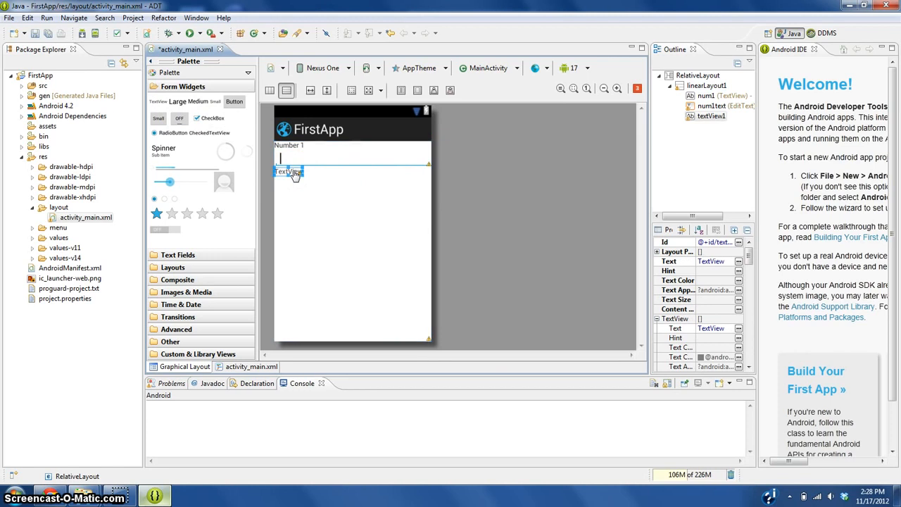
# Step: Create a string resource "Number 2" with the R.string name num2 and apply it as the new TextView's text
pyautogui.rightClick(294, 172)
pyautogui.click(329, 151)
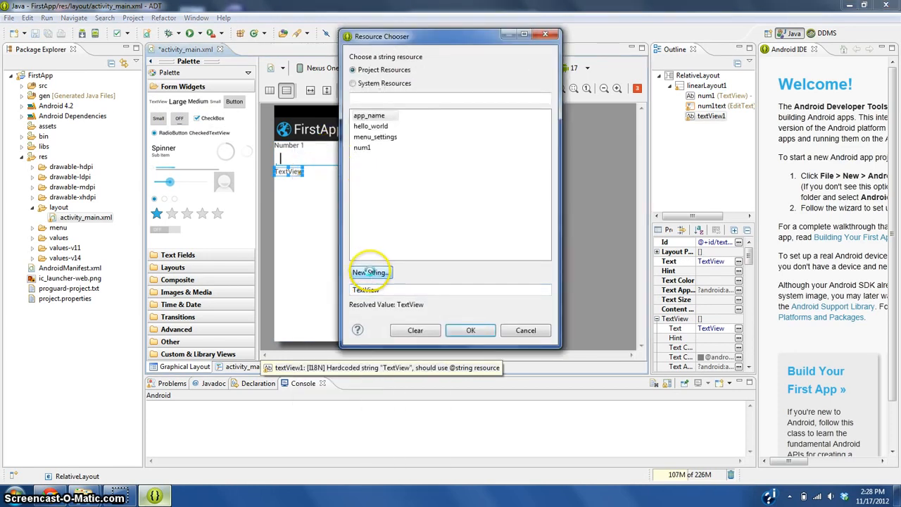
pyautogui.click(370, 272)
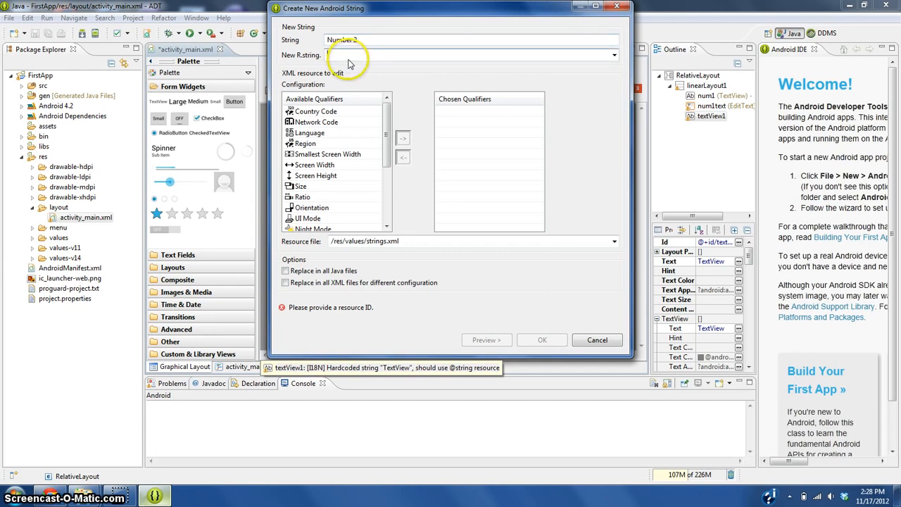
pyautogui.write('num2')
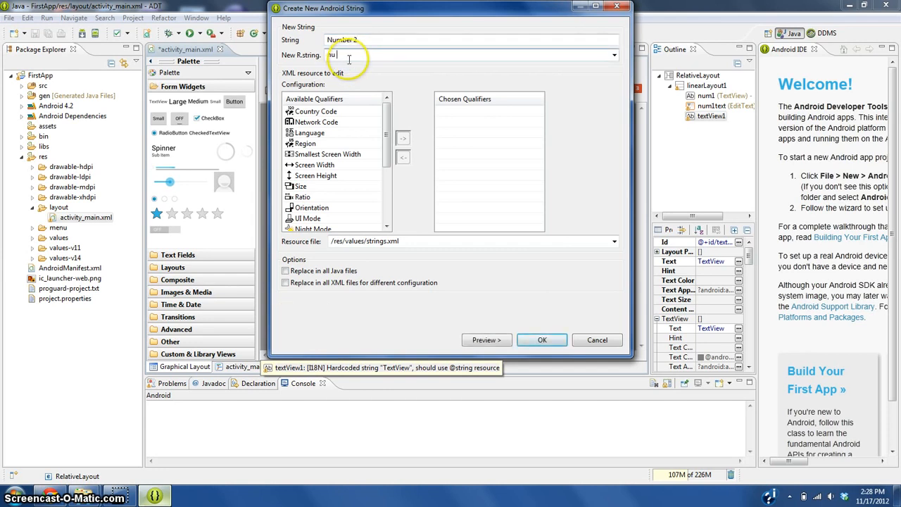
pyautogui.click(542, 340)
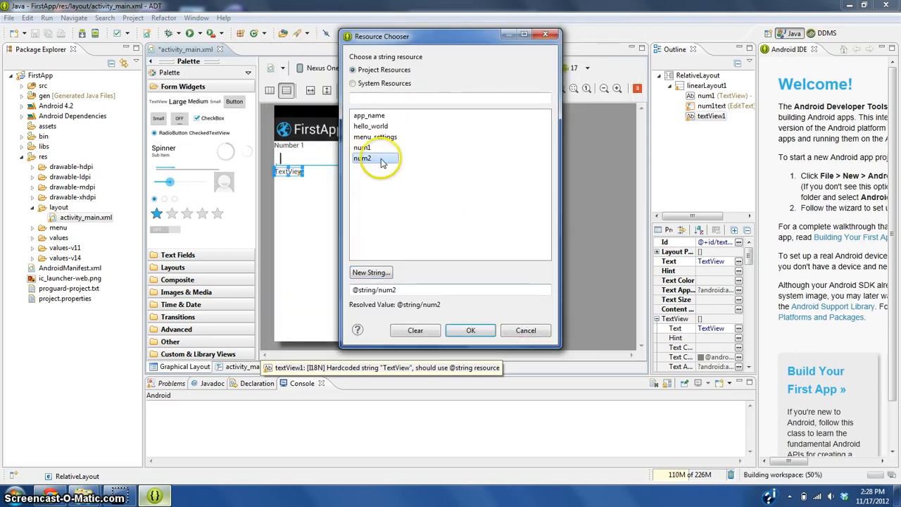
pyautogui.click(471, 330)
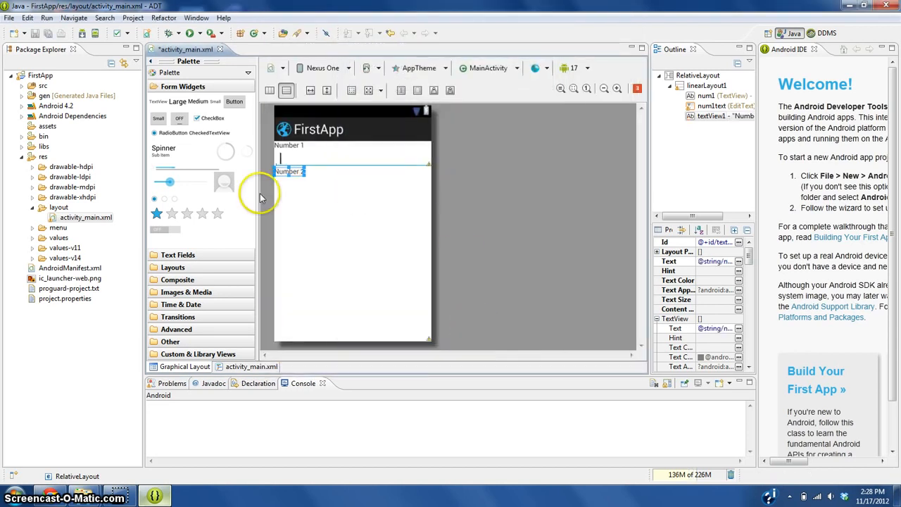
# Step: Change the ID of the "Number 2" TextView to num2
pyautogui.rightClick(718, 116)
pyautogui.click(698, 112)
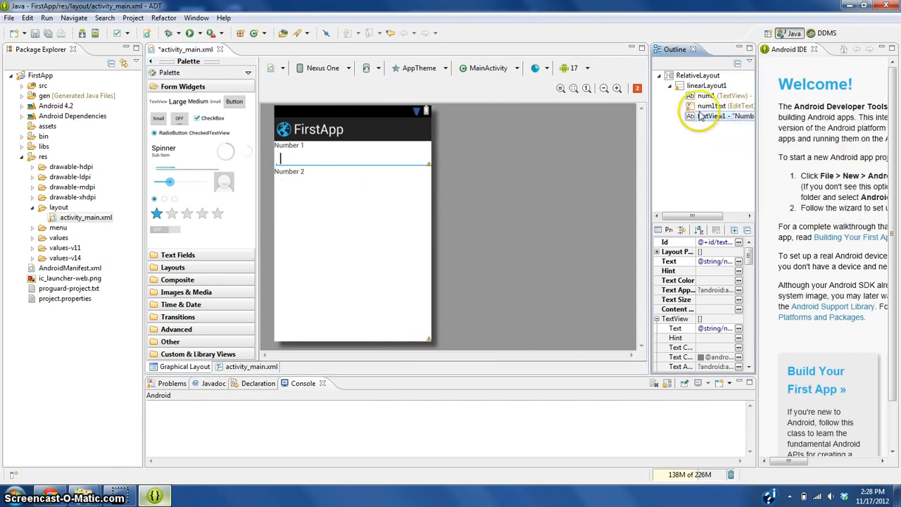
pyautogui.rightClick(700, 117)
pyautogui.click(736, 118)
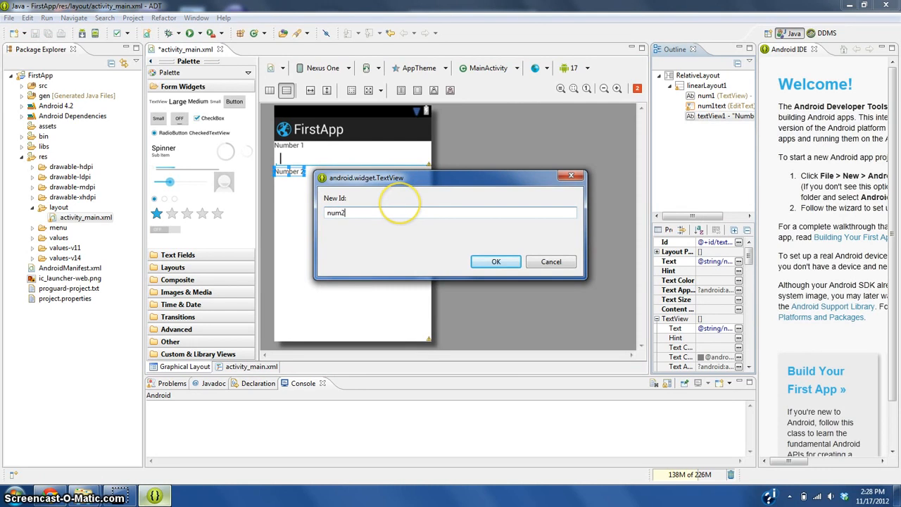
pyautogui.write('num2')
pyautogui.press('Return')
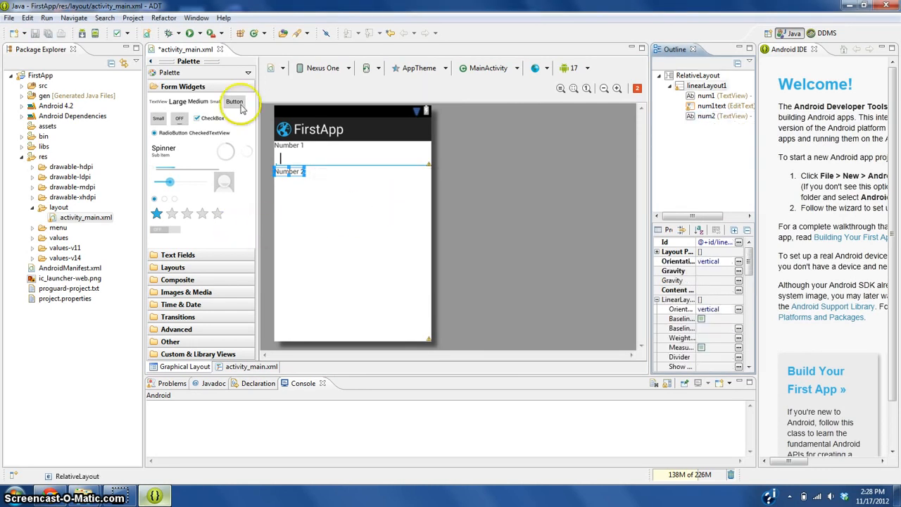
# Step: Add a Plain Text field beneath the "Number 2" TextView and change its ID to num2text
pyautogui.click(217, 256)
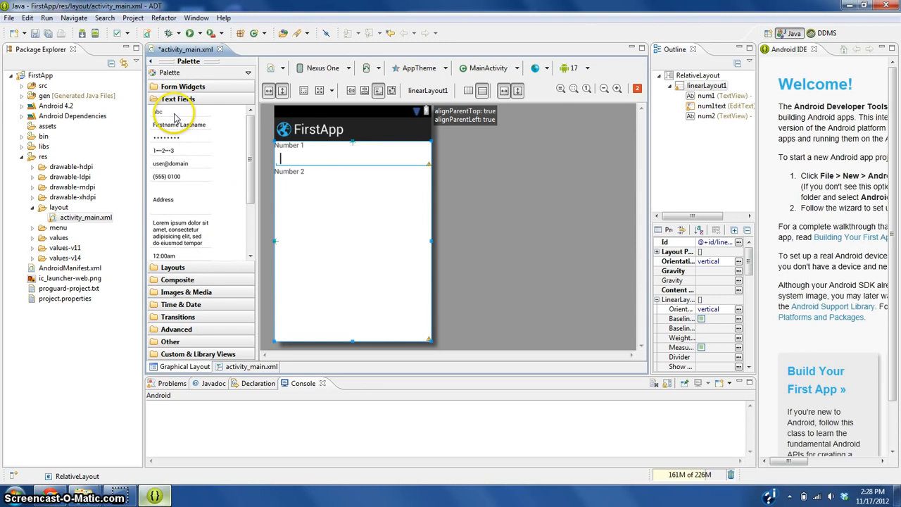
pyautogui.moveTo(181, 118); pyautogui.dragTo(302, 192)
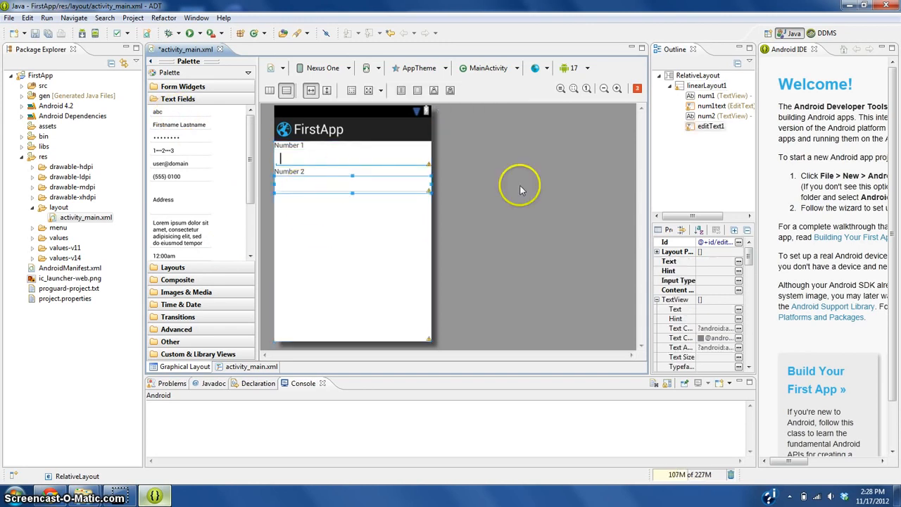
pyautogui.rightClick(700, 126)
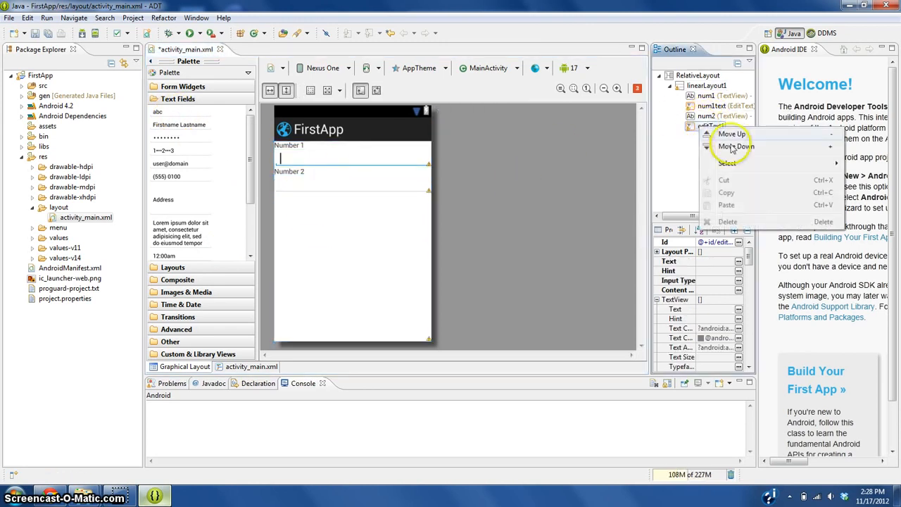
pyautogui.click(700, 126)
pyautogui.rightClick(700, 126)
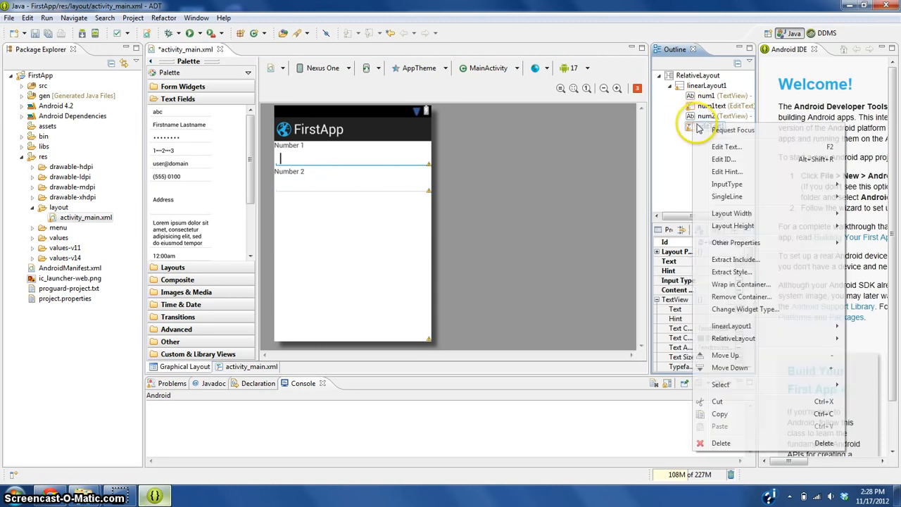
pyautogui.click(720, 159)
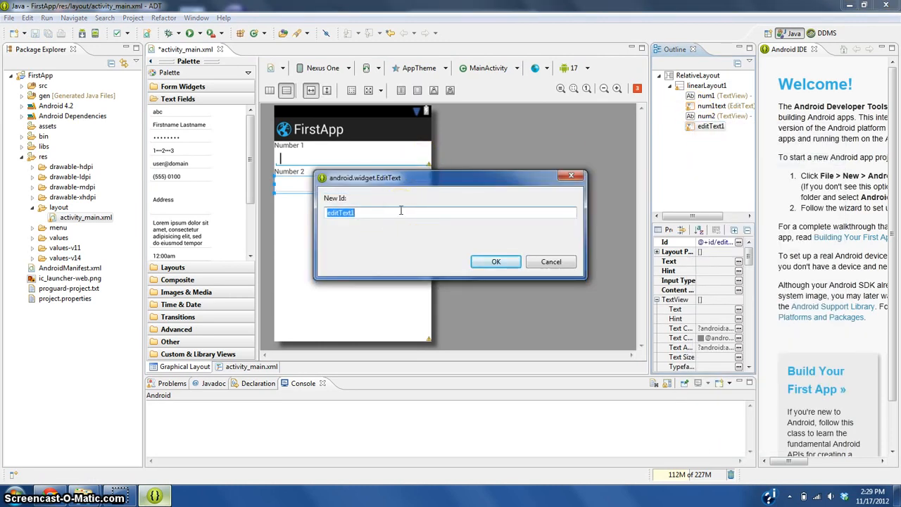
pyautogui.write('num2text')
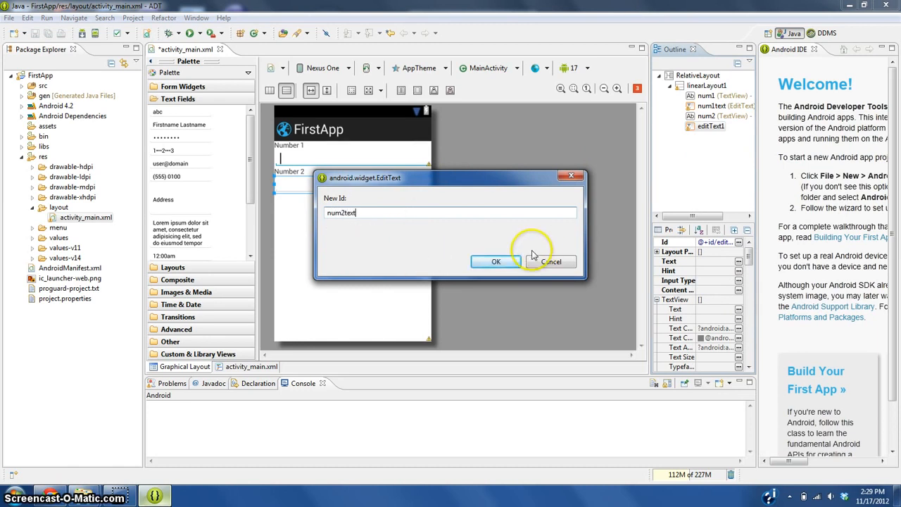
pyautogui.click(496, 262)
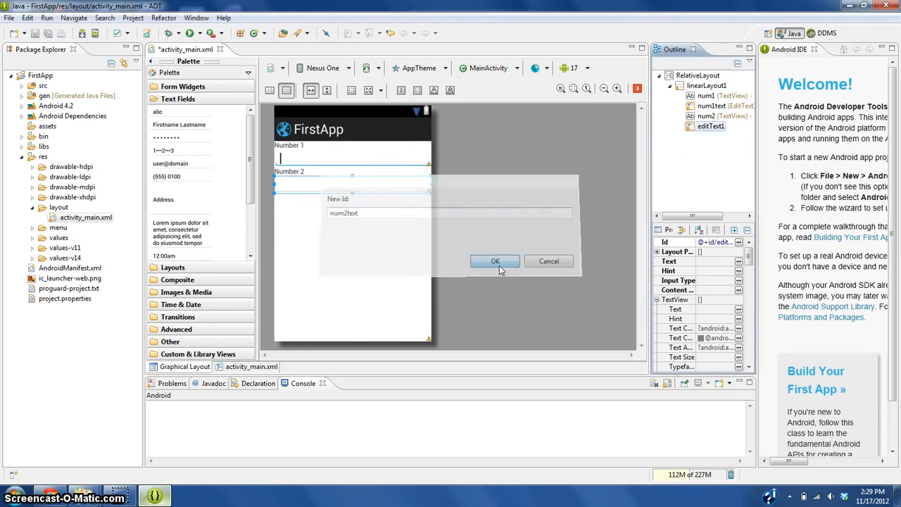
# Step: Add a Button beneath the num2text field and stretch it to the full width of the LinearLayout
pyautogui.click(299, 232)
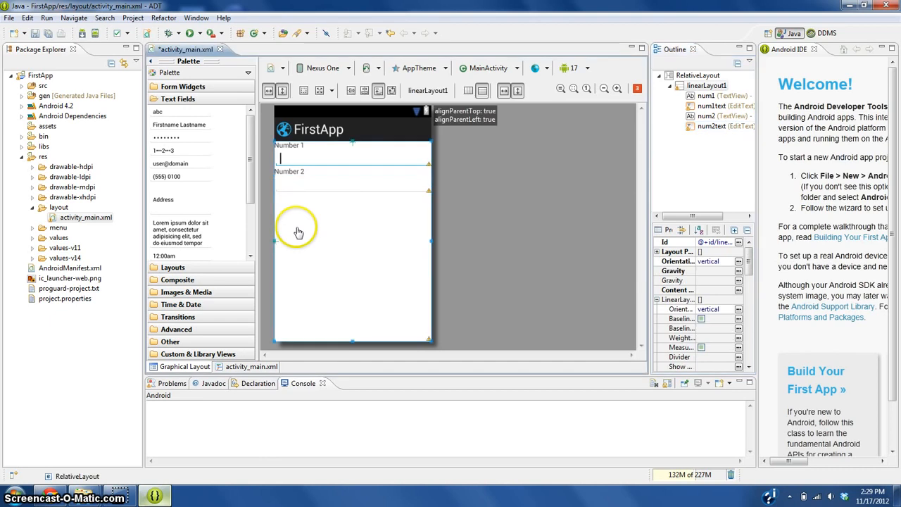
pyautogui.click(179, 87)
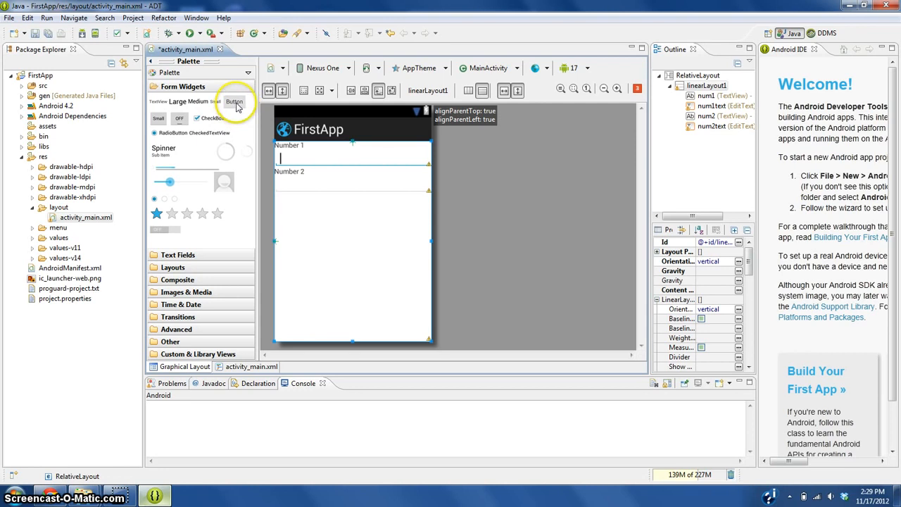
pyautogui.moveTo(237, 106); pyautogui.dragTo(326, 221)
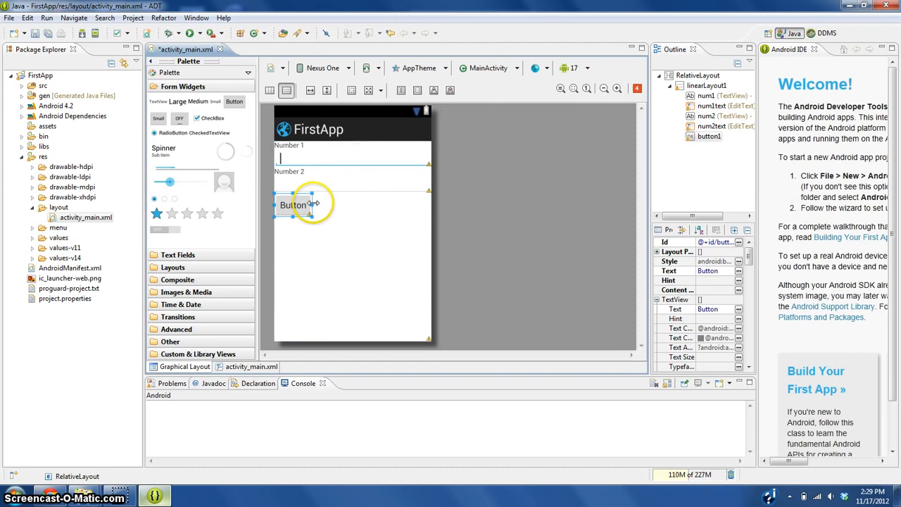
pyautogui.moveTo(313, 203); pyautogui.dragTo(429, 204)
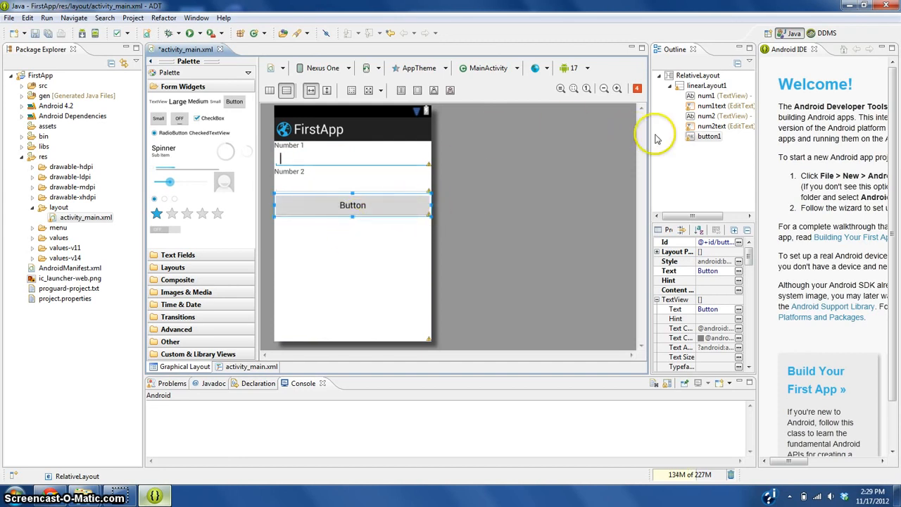
# Step: Open the ID of the full-width button for editing
pyautogui.rightClick(700, 138)
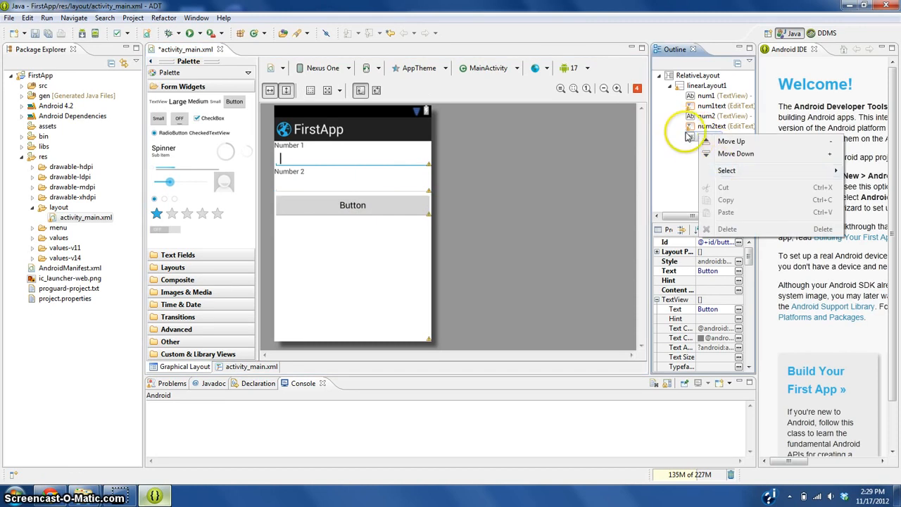
pyautogui.click(688, 138)
pyautogui.rightClick(702, 138)
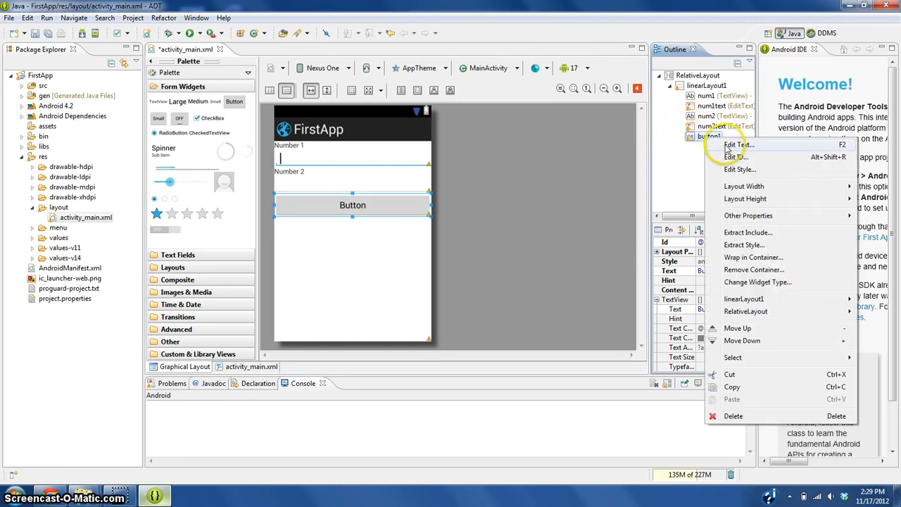
pyautogui.click(732, 157)
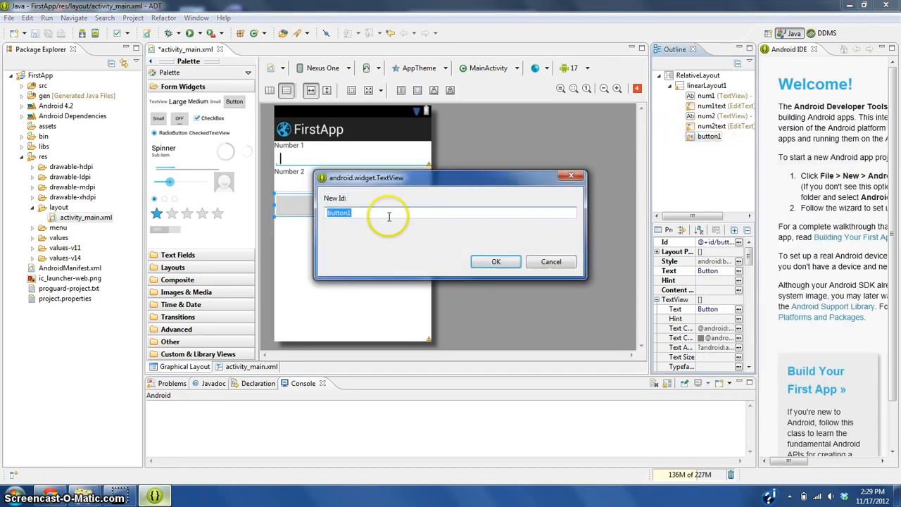